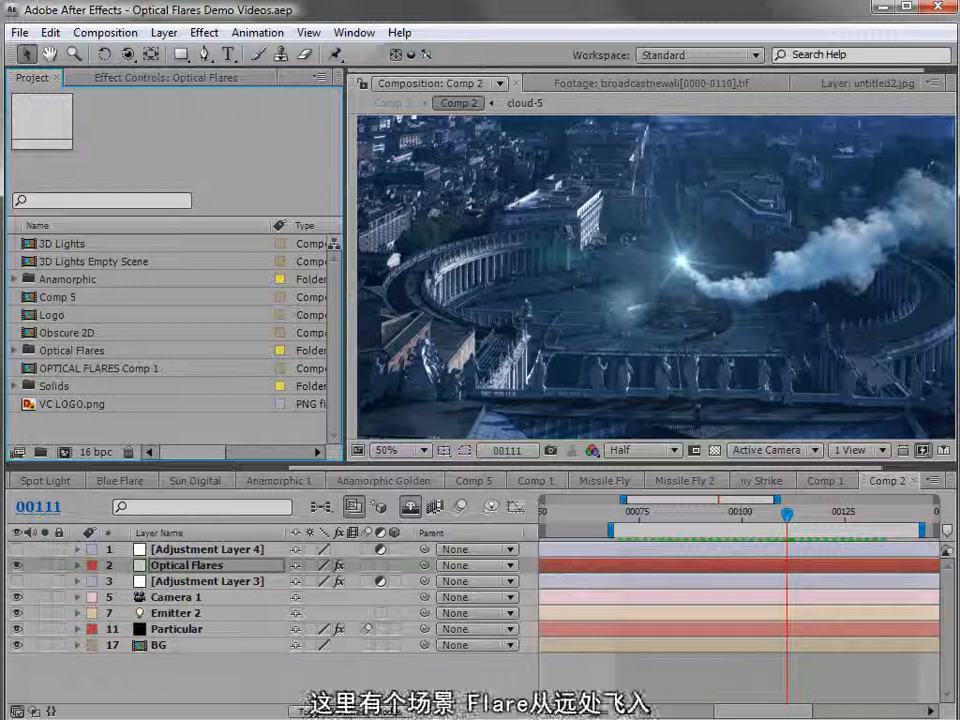
# - Preview the playback of Comp 2 and open the Optical Flares options for the flare layer
pyautogui.press('KP_0')
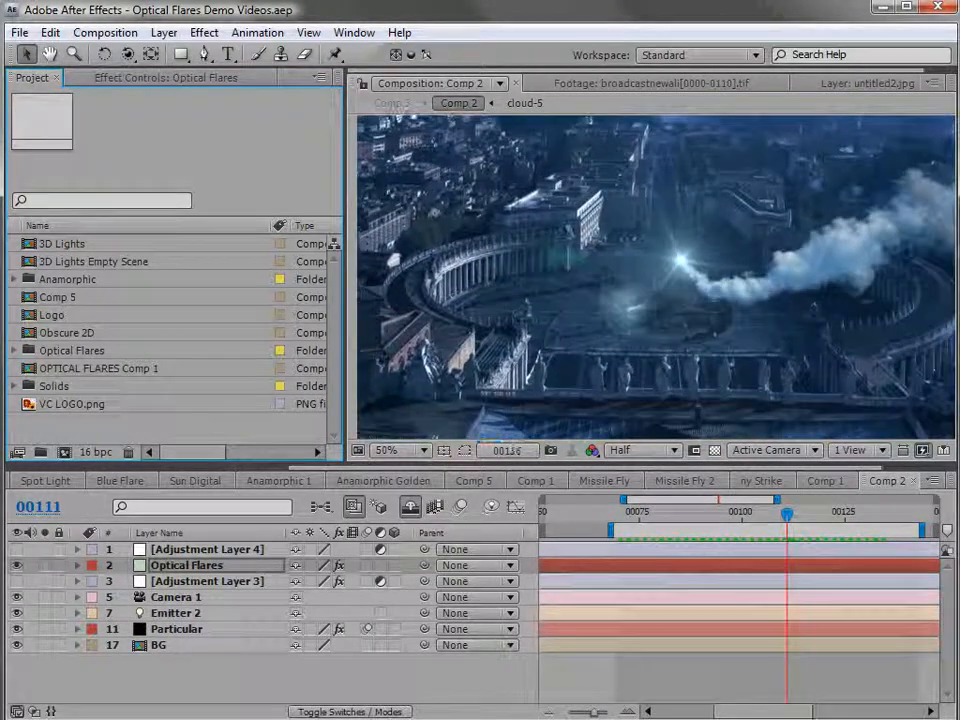
pyautogui.press('space')
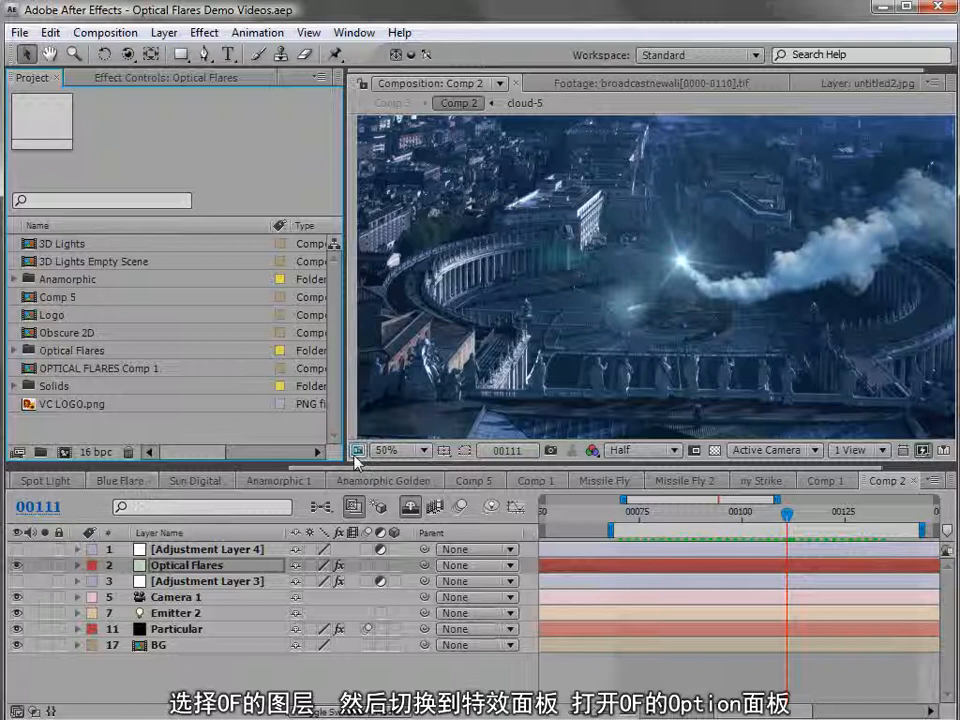
pyautogui.click(132, 78)
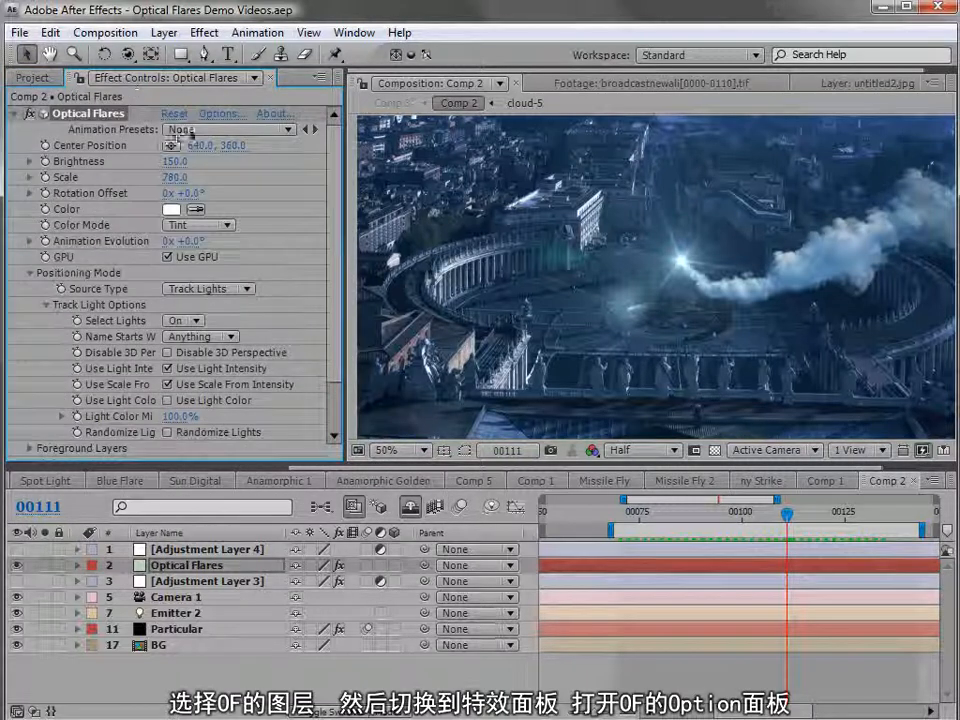
pyautogui.click(216, 116)
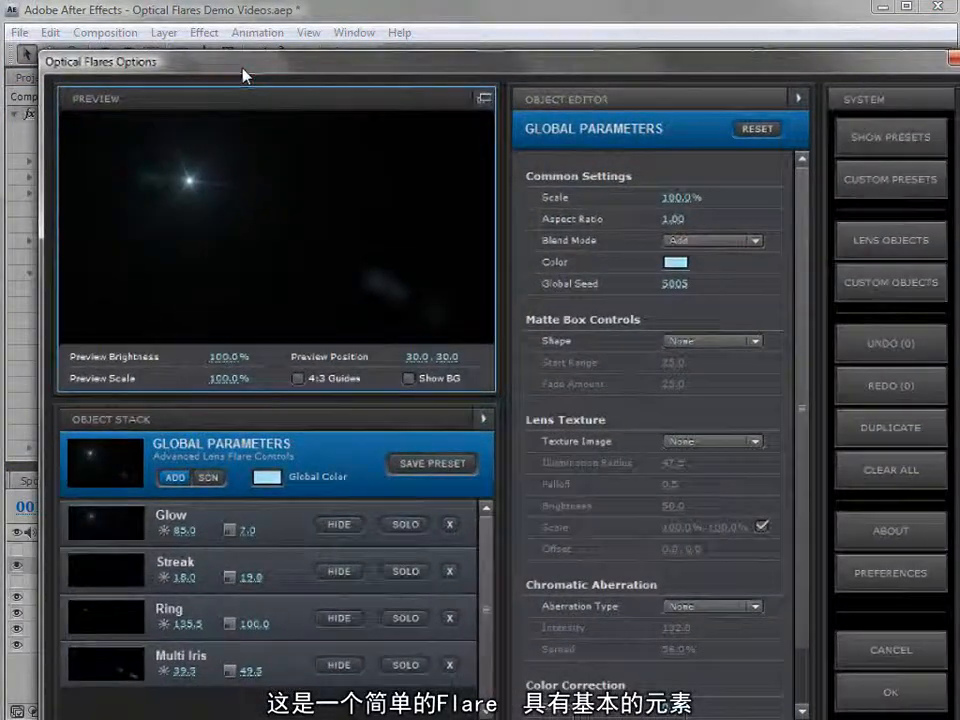
# - Show the background in the flare preview, set preview brightness to 199.5% and scale to 146.0%, and reposition the flare over the plaza
pyautogui.moveTo(188, 180); pyautogui.dragTo(313, 201)
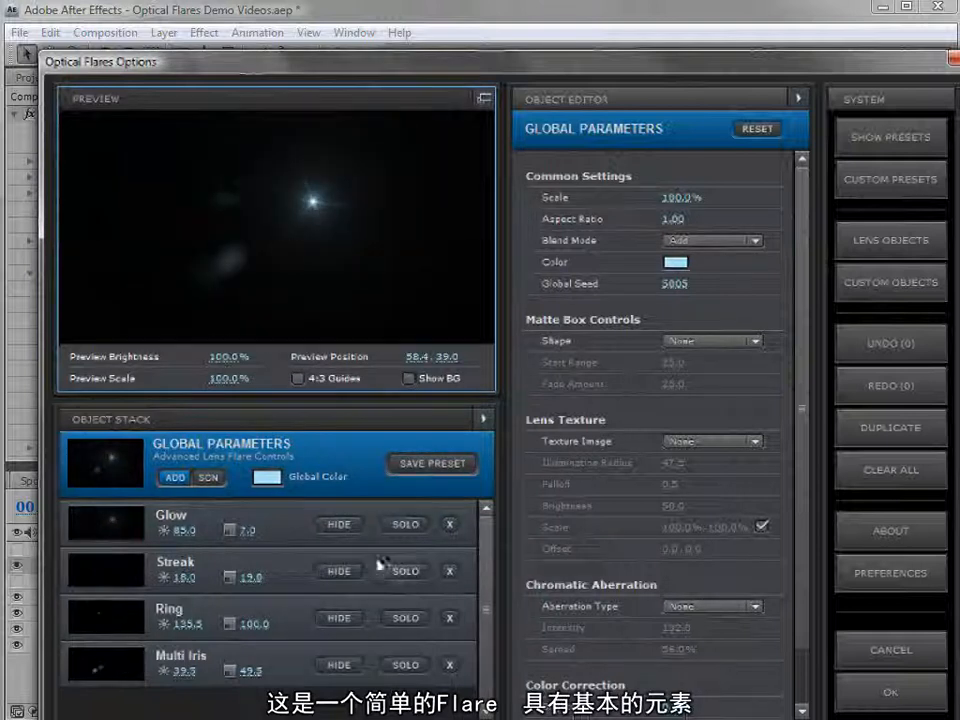
pyautogui.click(407, 380)
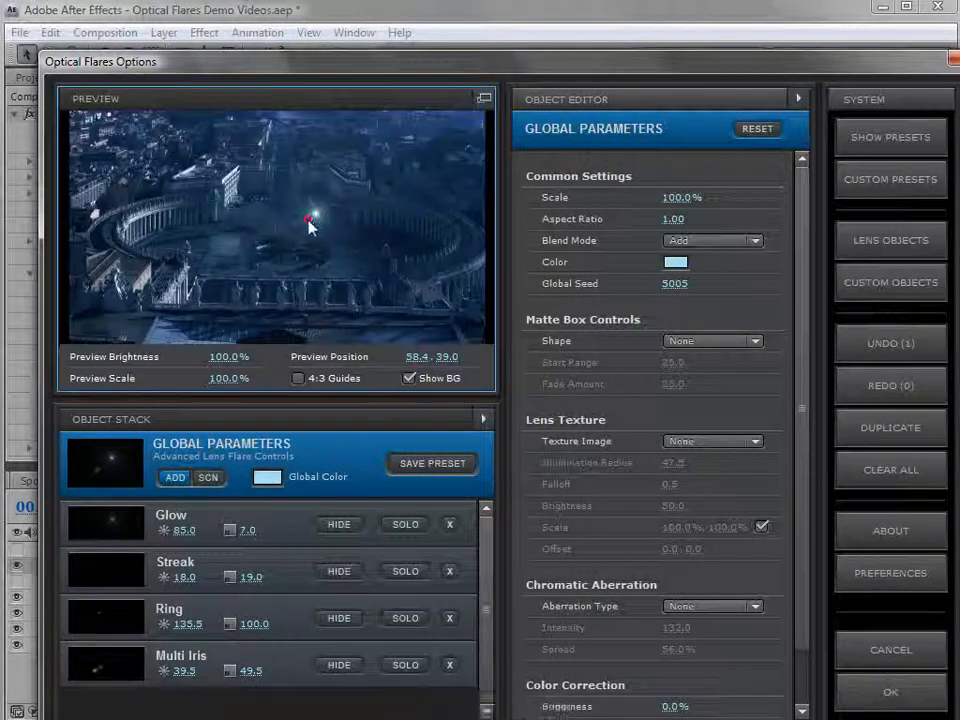
pyautogui.click(293, 198)
pyautogui.moveTo(222, 358); pyautogui.dragTo(401, 355)
pyautogui.moveTo(216, 382); pyautogui.dragTo(318, 381)
pyautogui.moveTo(295, 200); pyautogui.dragTo(339, 234)
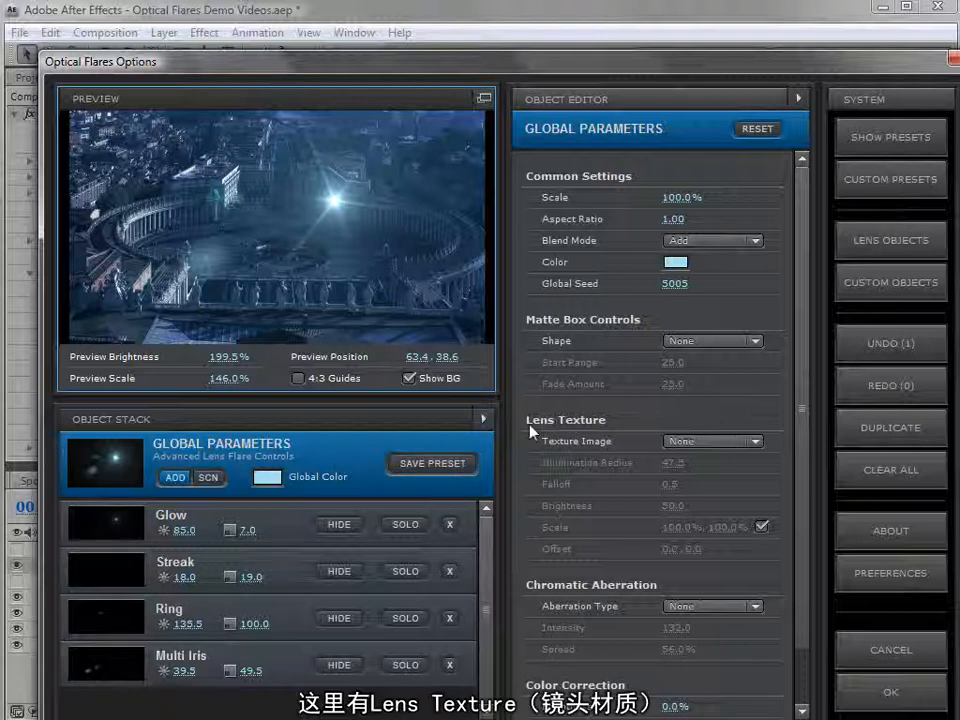
# - Set the lens texture image to Dag and hide the background in the flare preview
pyautogui.click(694, 442)
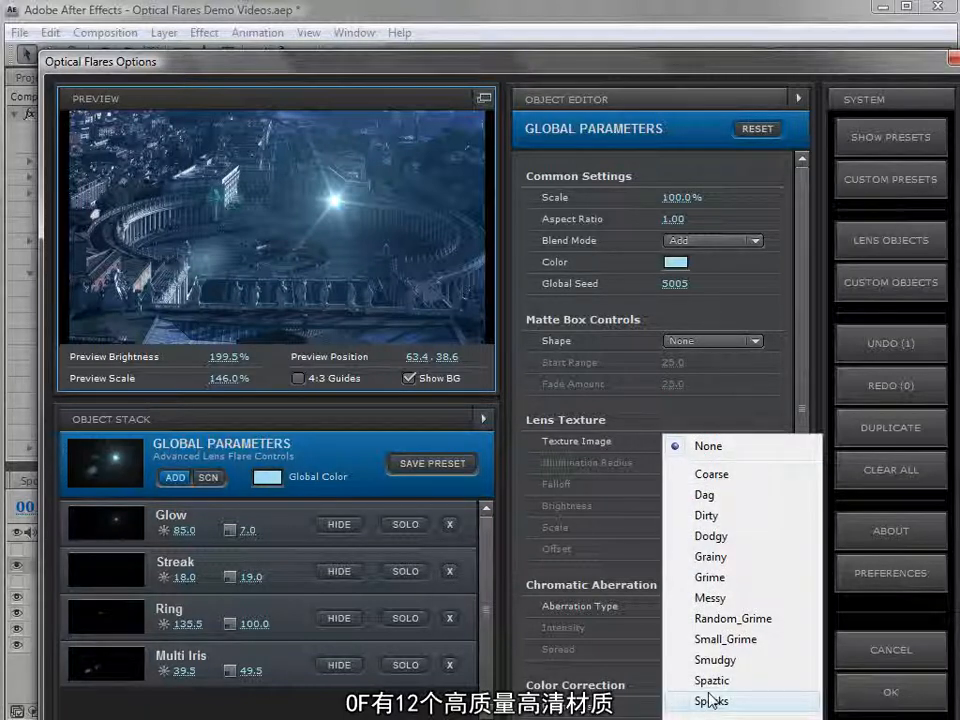
pyautogui.click(711, 497)
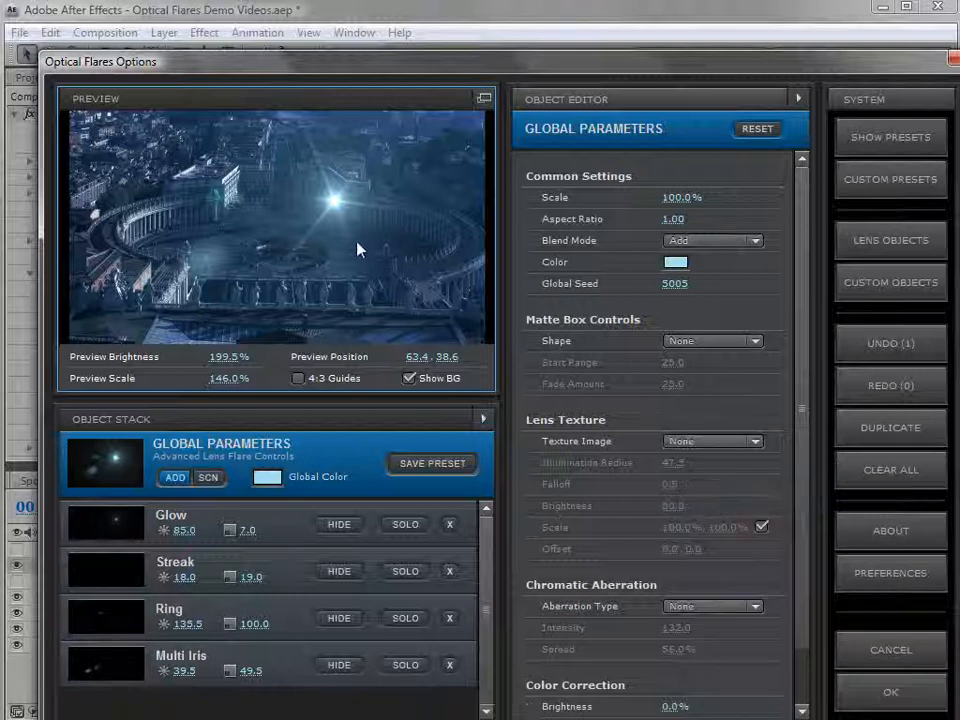
pyautogui.click(409, 378)
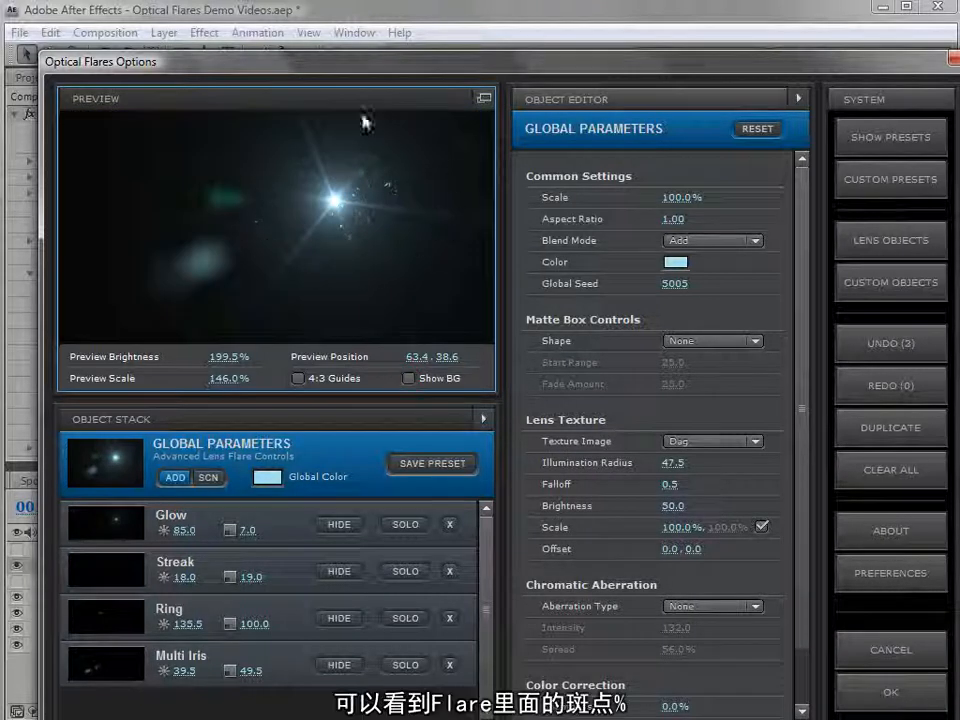
# - Set the lens texture's illumination radius to 27.0 and brightness to 37.0, moving the flare around the preview to check the specks
pyautogui.moveTo(340, 210); pyautogui.dragTo(399, 178)
pyautogui.moveTo(675, 460); pyautogui.dragTo(605, 432)
pyautogui.moveTo(413, 210); pyautogui.dragTo(155, 286)
pyautogui.moveTo(700, 462)
pyautogui.mouseDown()
pyautogui.moveTo(836, 448)
pyautogui.moveTo(711, 466)
pyautogui.mouseUp()
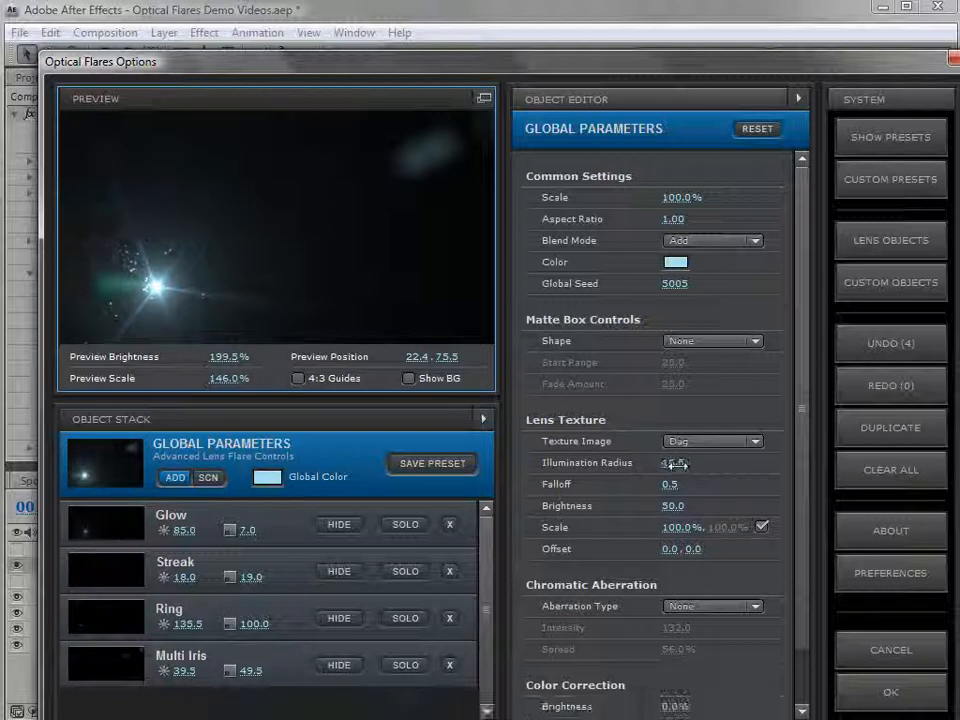
pyautogui.moveTo(205, 248); pyautogui.dragTo(370, 228)
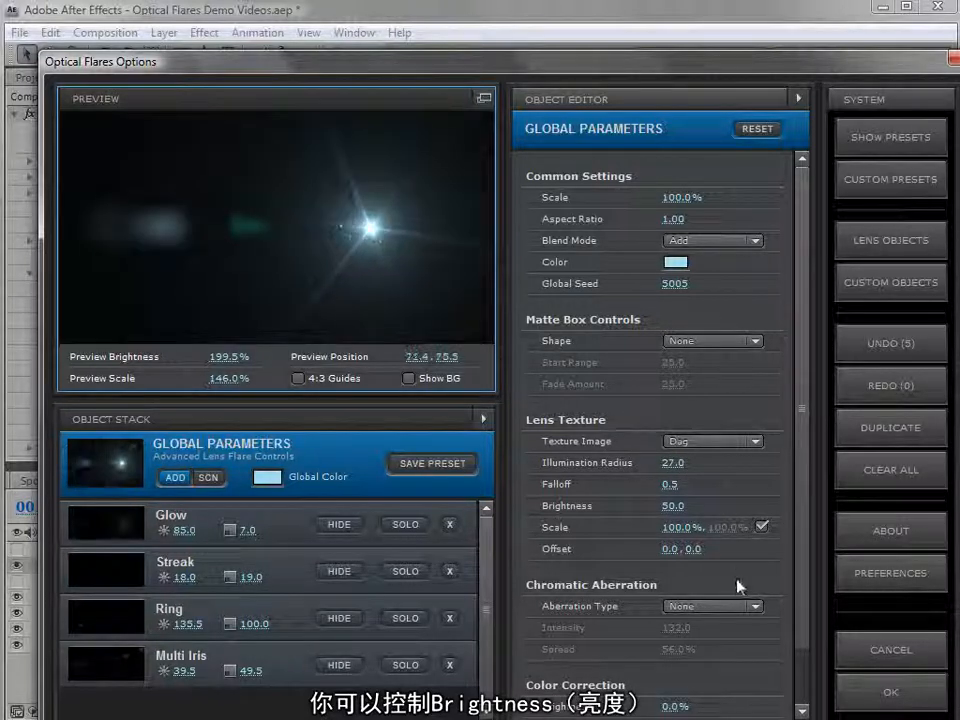
pyautogui.moveTo(660, 506); pyautogui.dragTo(700, 512)
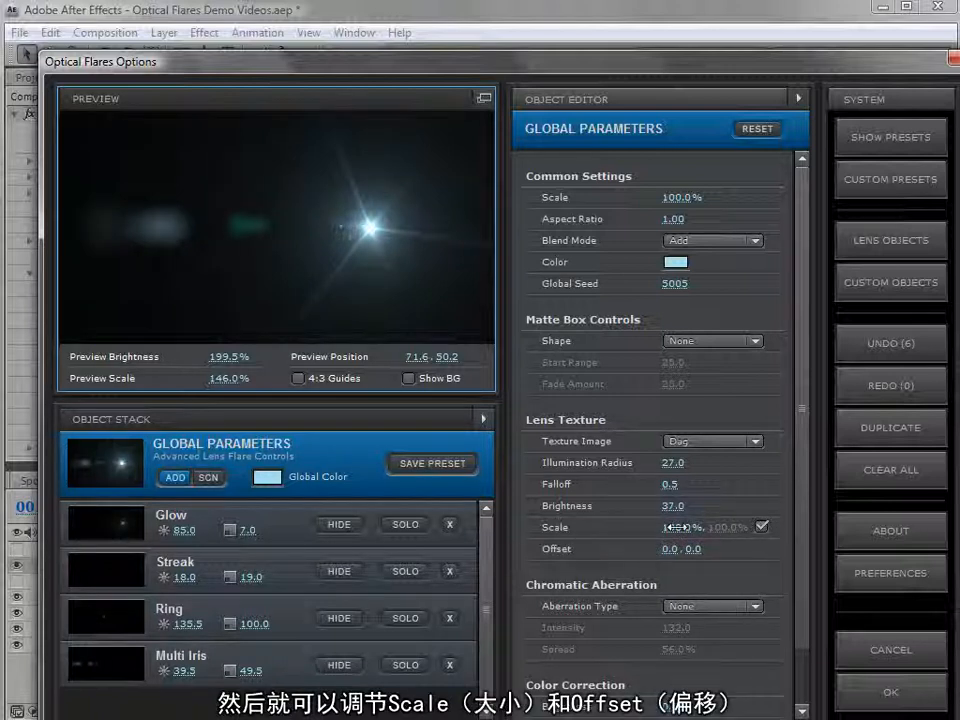
# - Check the available lens texture images without changing the selection, and apply the flare options
pyautogui.click(703, 441)
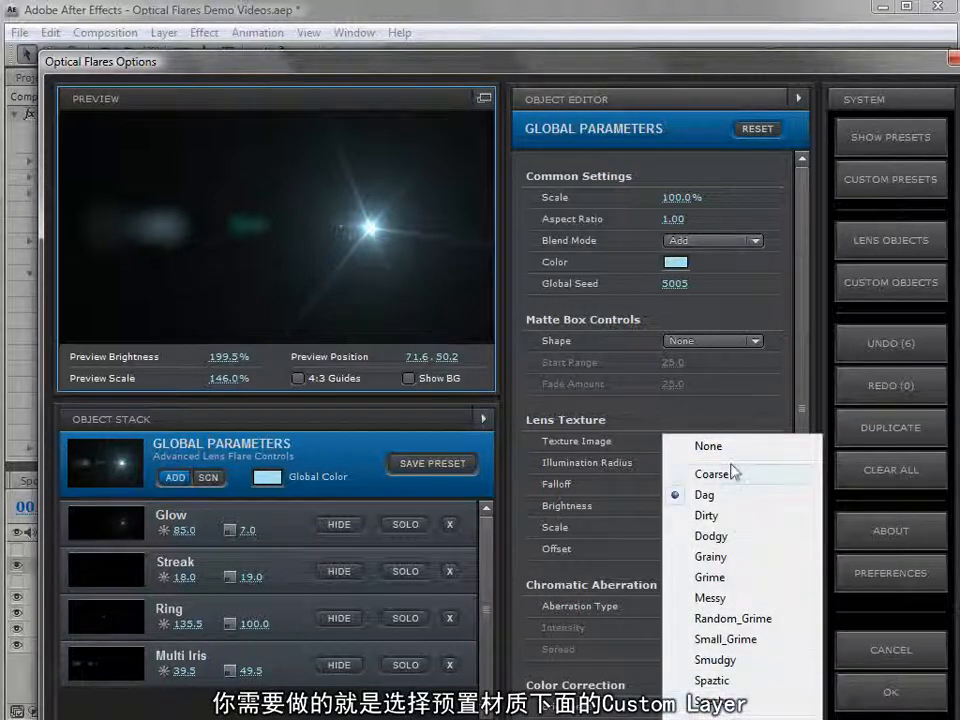
pyautogui.click(679, 422)
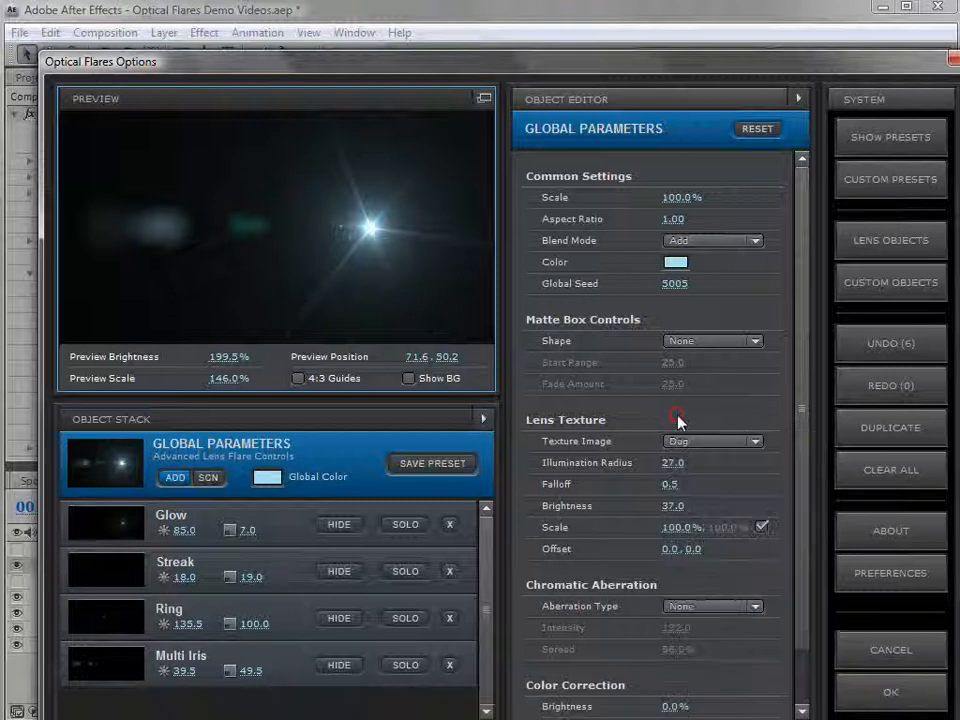
pyautogui.click(845, 690)
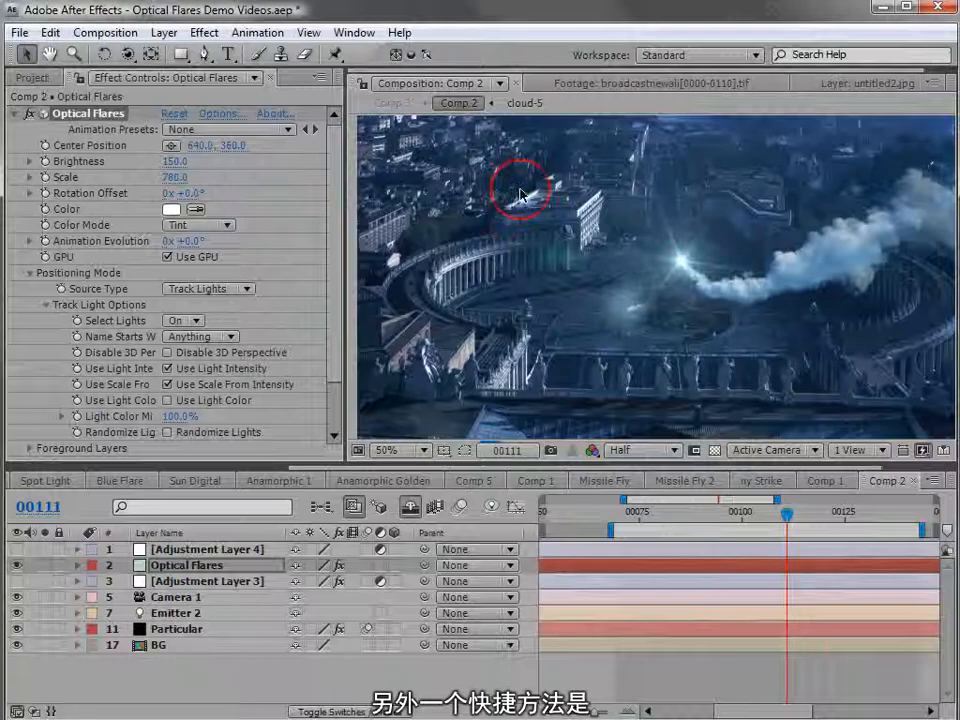
# - Look through the source layer choices for Custom Layer 1 of the flare effect, leaving it at None
pyautogui.click(30, 272)
pyautogui.click(30, 320)
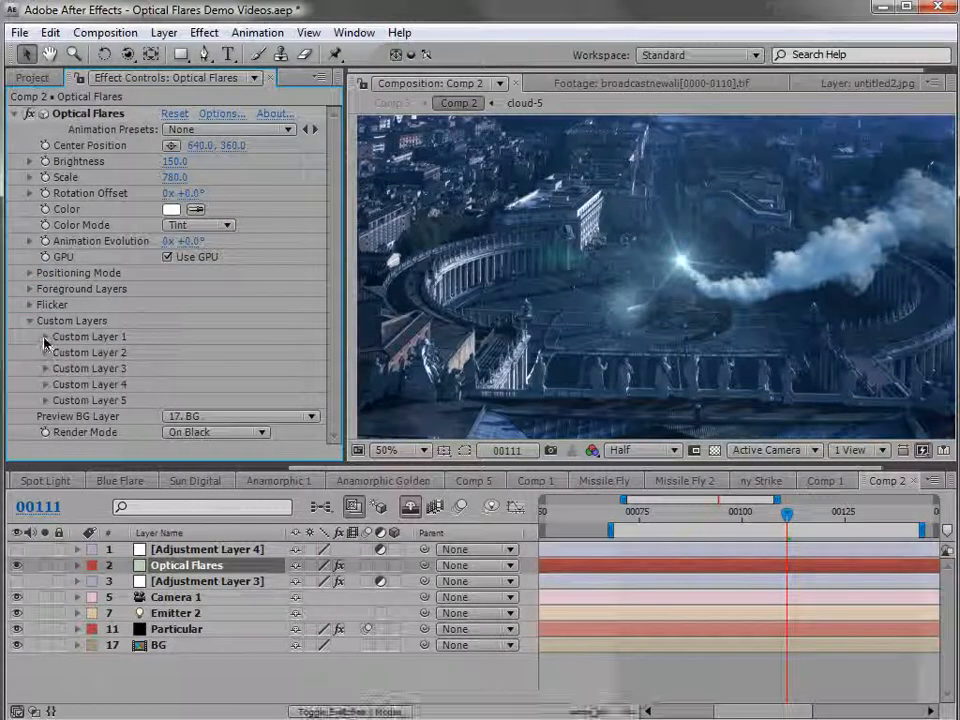
pyautogui.click(45, 336)
pyautogui.click(218, 355)
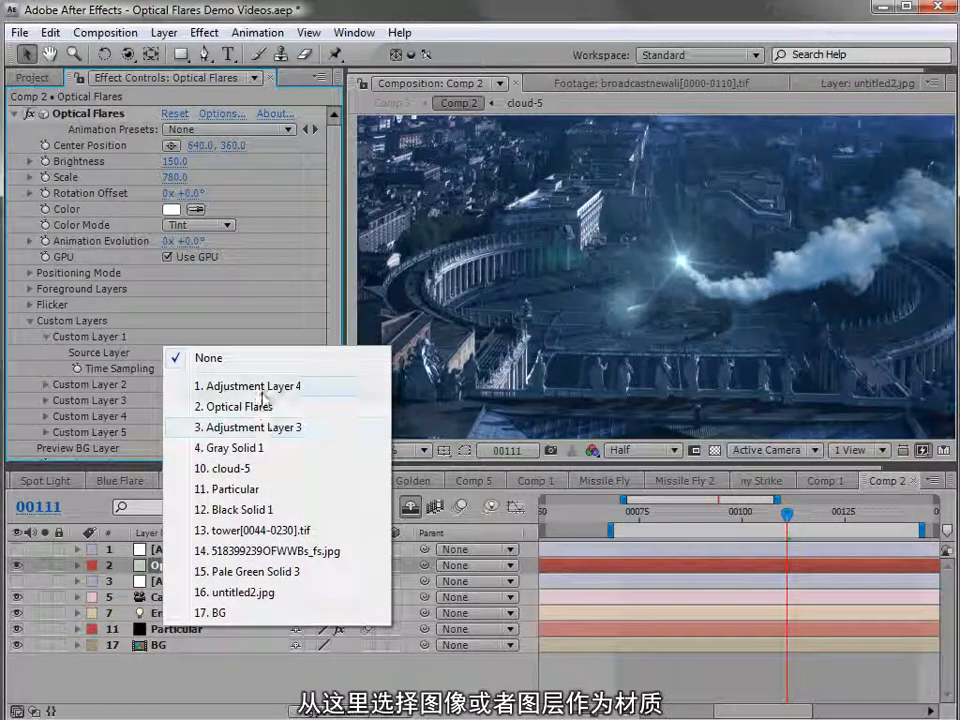
pyautogui.click(216, 362)
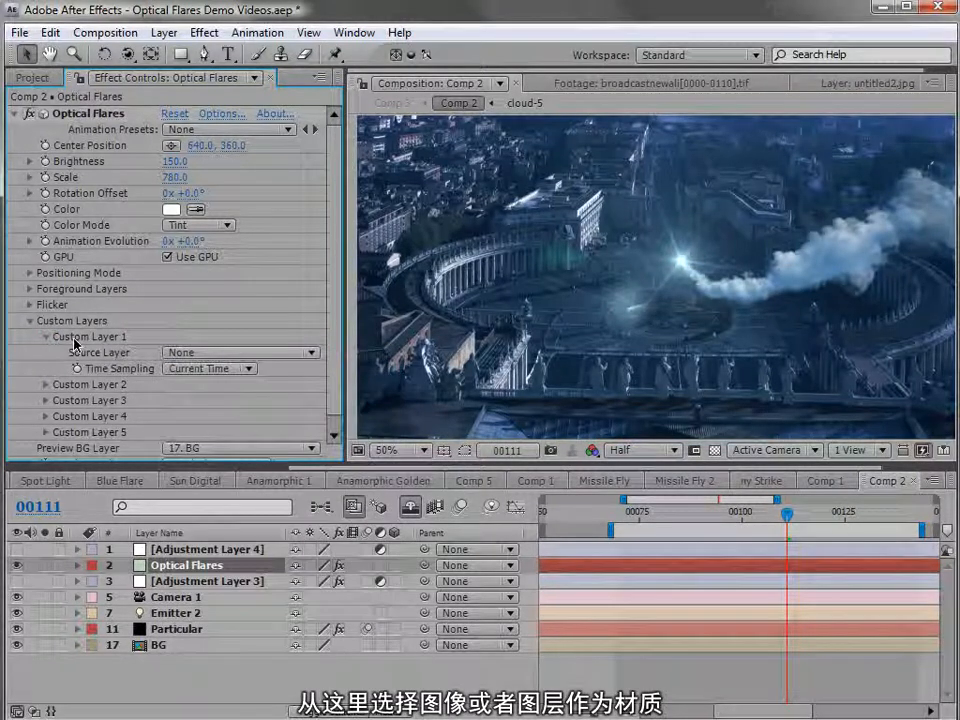
# - Reopen the Optical Flares options and add a basic Iris lens object to the flare
pyautogui.click(221, 114)
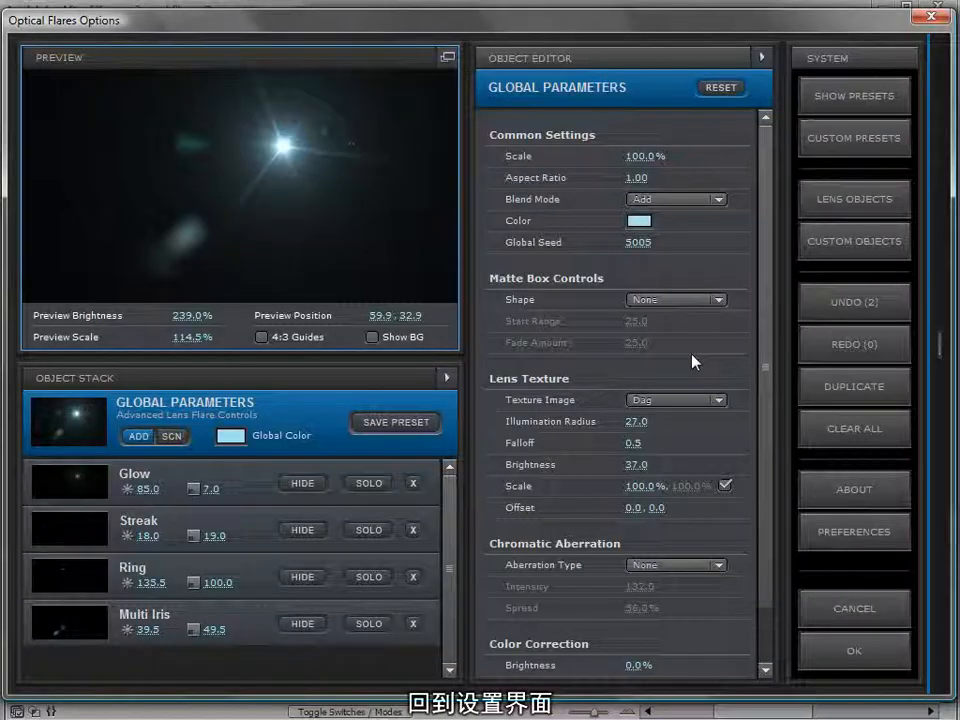
pyautogui.click(685, 401)
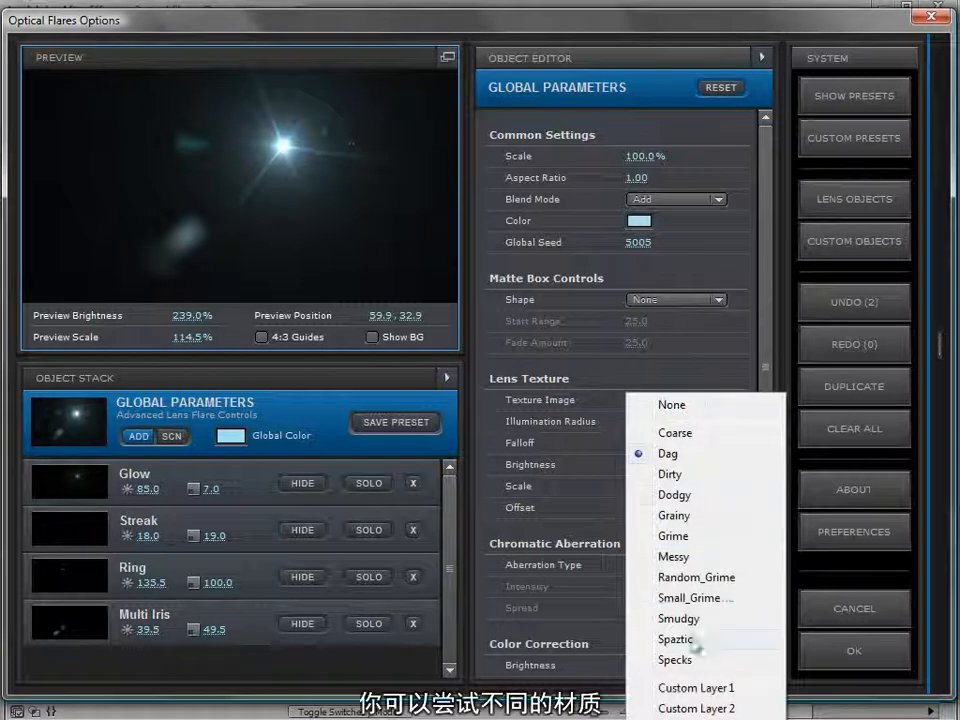
pyautogui.click(768, 225)
pyautogui.scroll(-2, 765, 231)
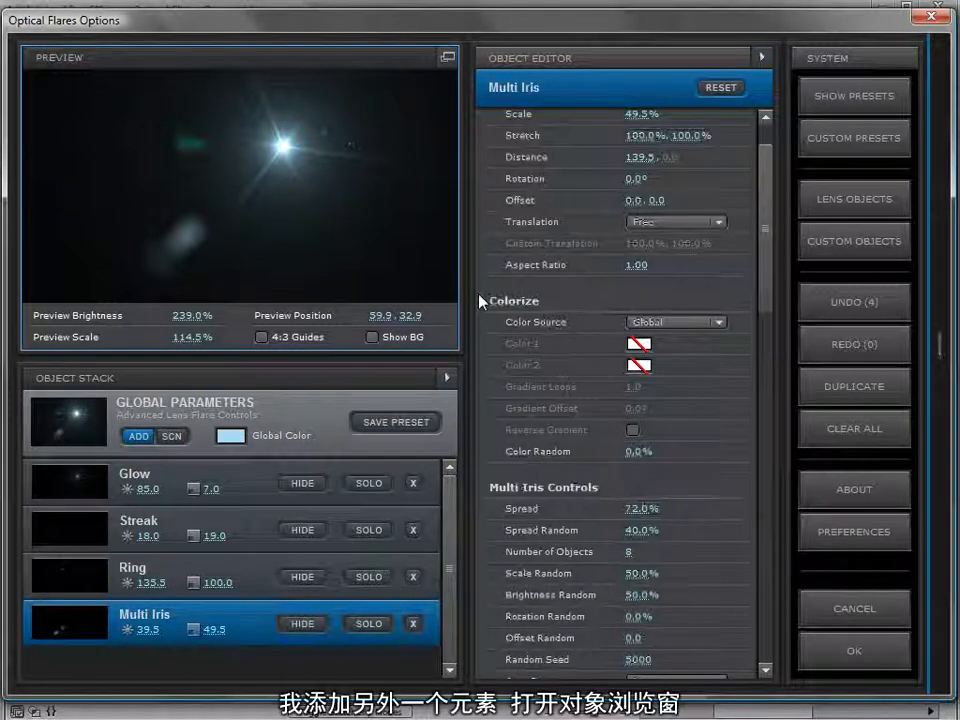
pyautogui.click(815, 197)
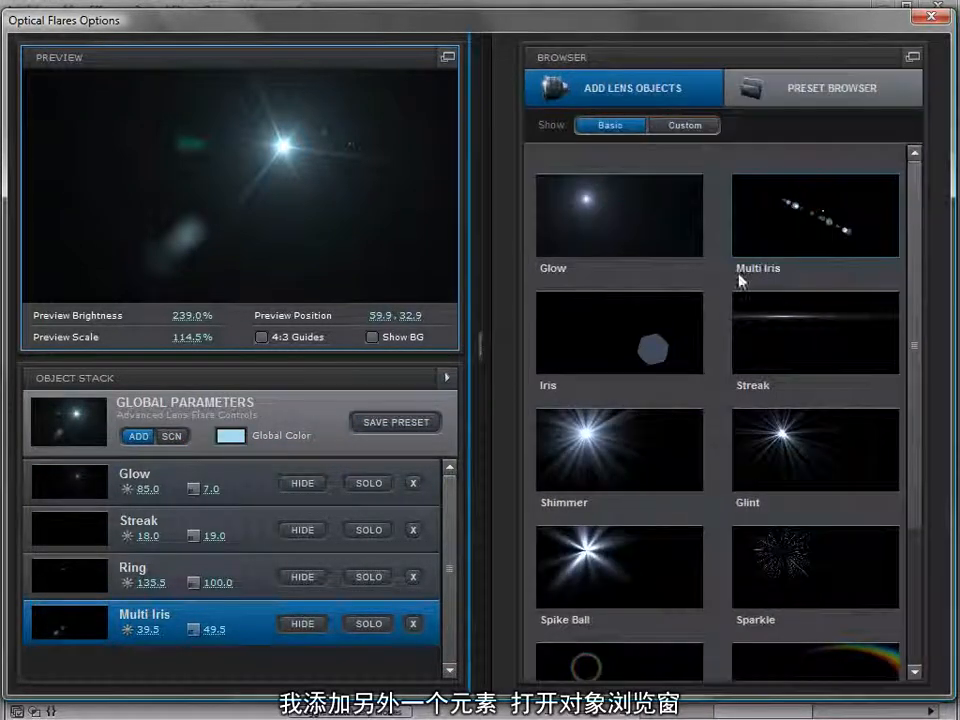
pyautogui.click(615, 332)
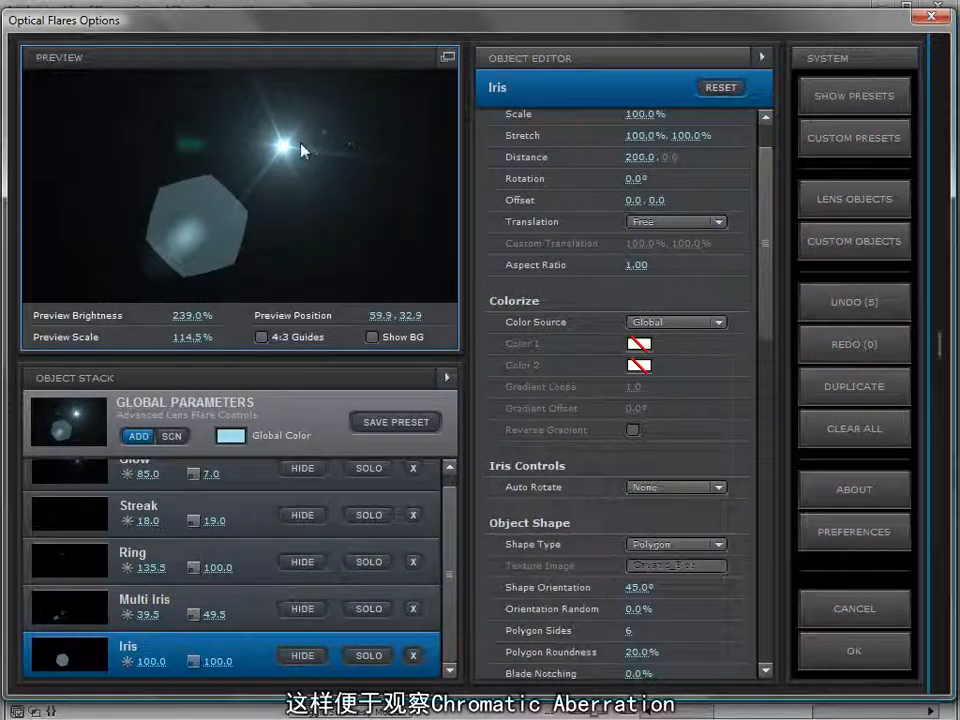
# - Set the flare's global chromatic aberration to Purple Fringe with intensity 188.5 and spread 103.5%
pyautogui.click(336, 403)
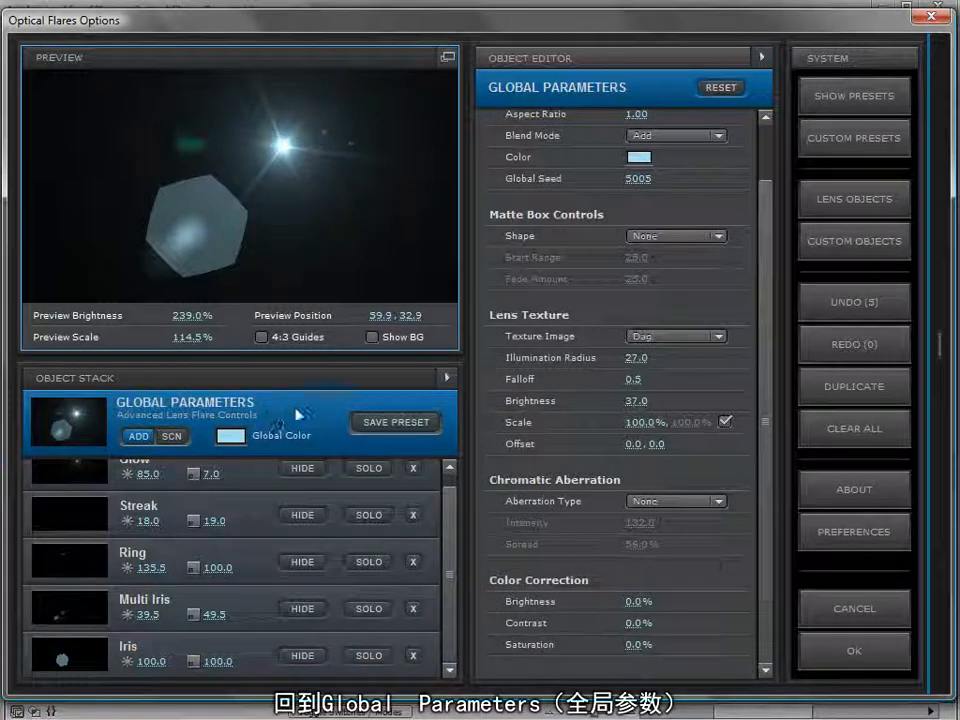
pyautogui.click(666, 502)
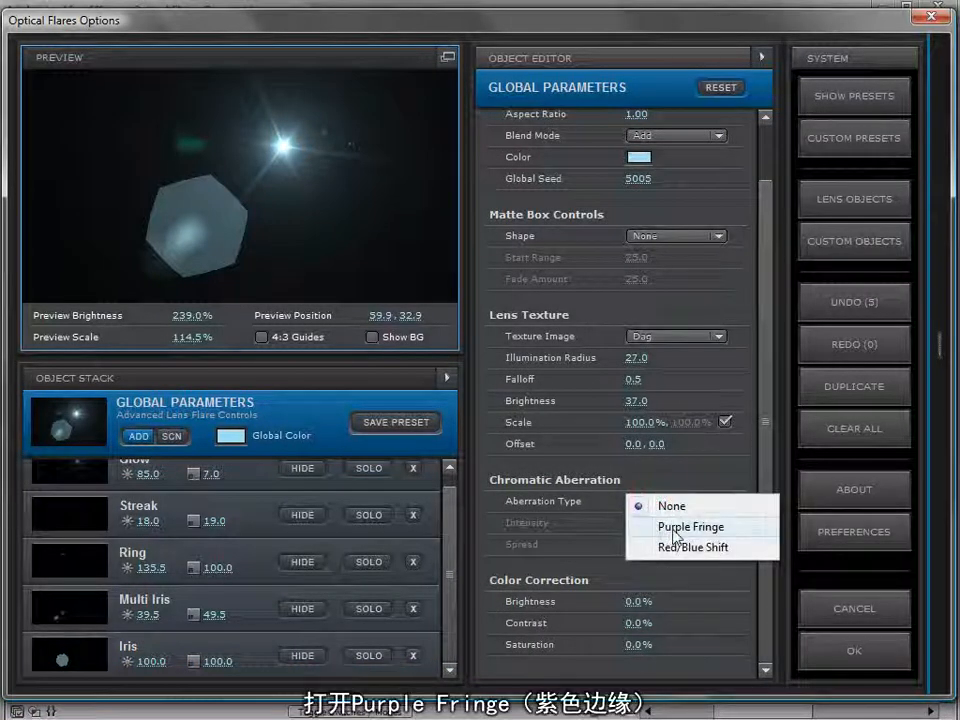
pyautogui.click(676, 530)
pyautogui.moveTo(332, 129); pyautogui.dragTo(353, 140)
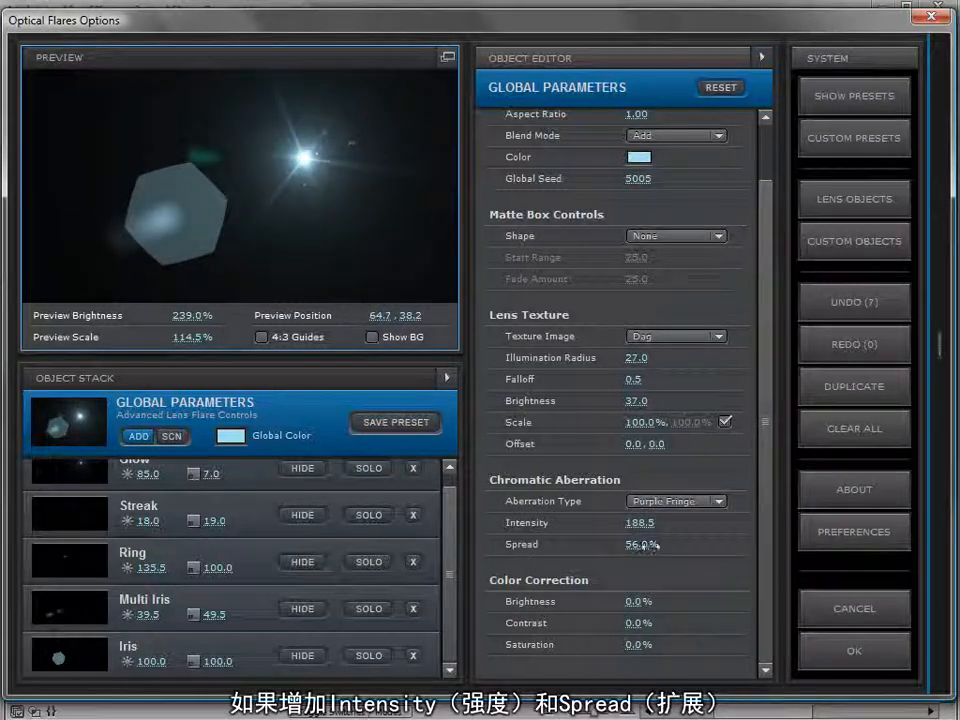
pyautogui.moveTo(669, 542); pyautogui.dragTo(727, 542)
# - Pop out the flare preview, move the flare to position 83.0, 20.0, and lower the purple fringe intensity
pyautogui.moveTo(302, 154); pyautogui.dragTo(364, 165)
pyautogui.click(447, 57)
pyautogui.moveTo(705, 300); pyautogui.dragTo(725, 222)
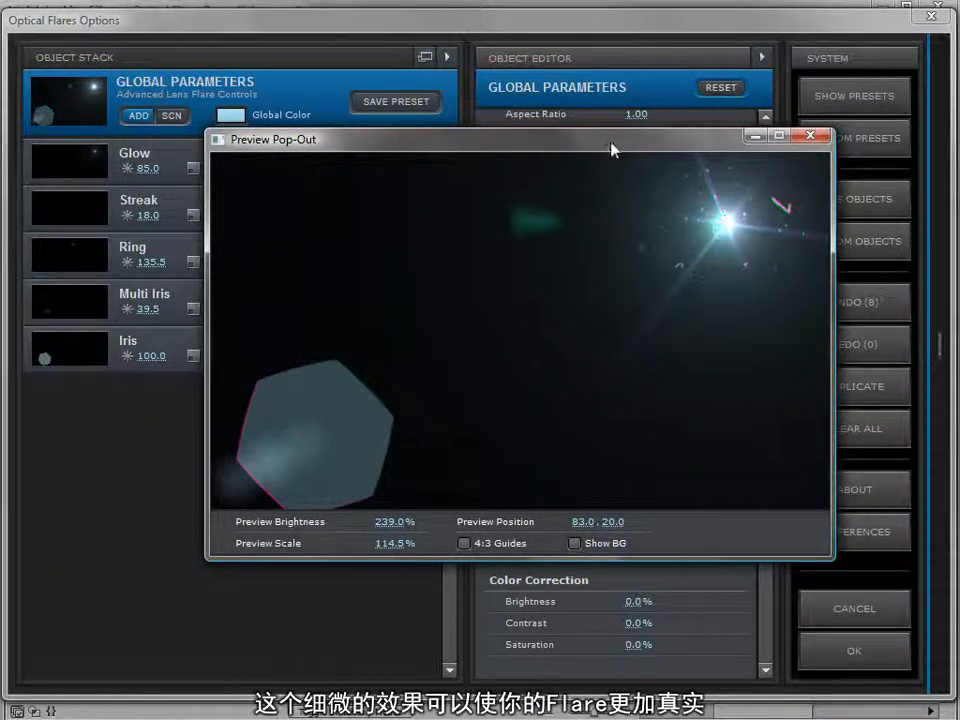
pyautogui.moveTo(614, 141); pyautogui.dragTo(364, 44)
pyautogui.moveTo(623, 527); pyautogui.dragTo(525, 523)
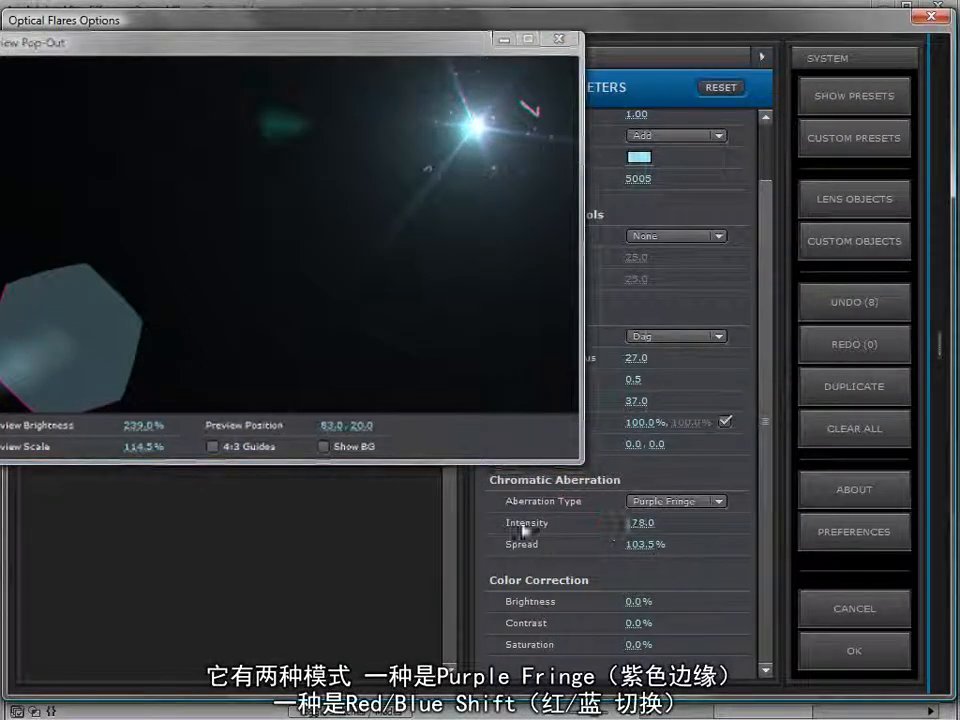
# - Switch the aberration type to Red/Blue Shift with intensity 3.0, and move the flare to preview position 18.6, 26.6
pyautogui.click(690, 501)
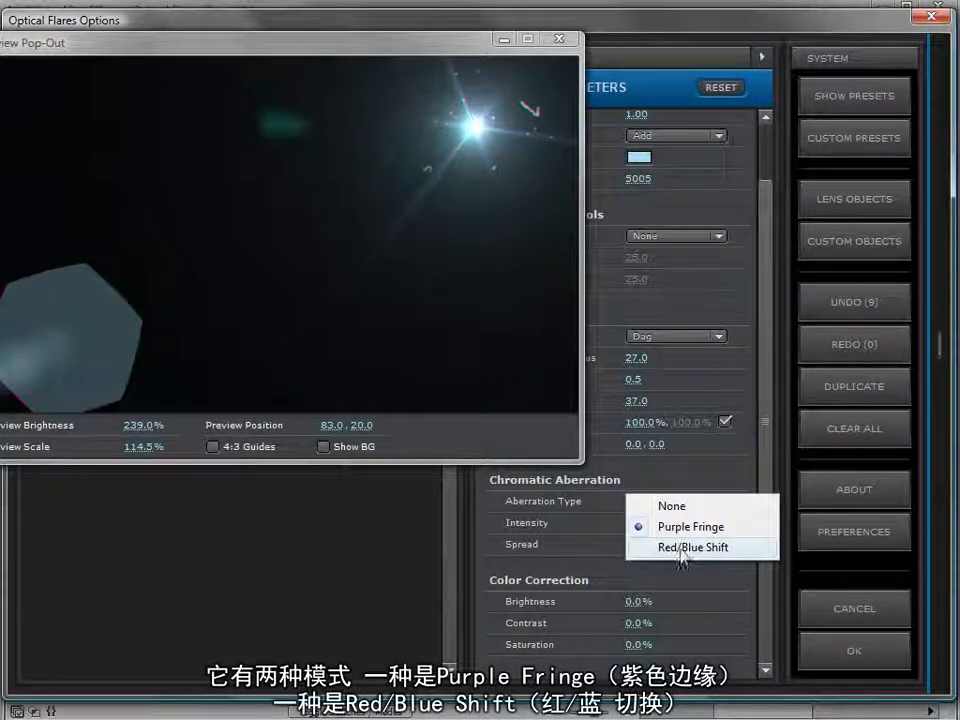
pyautogui.click(690, 548)
pyautogui.moveTo(399, 37); pyautogui.dragTo(493, 50)
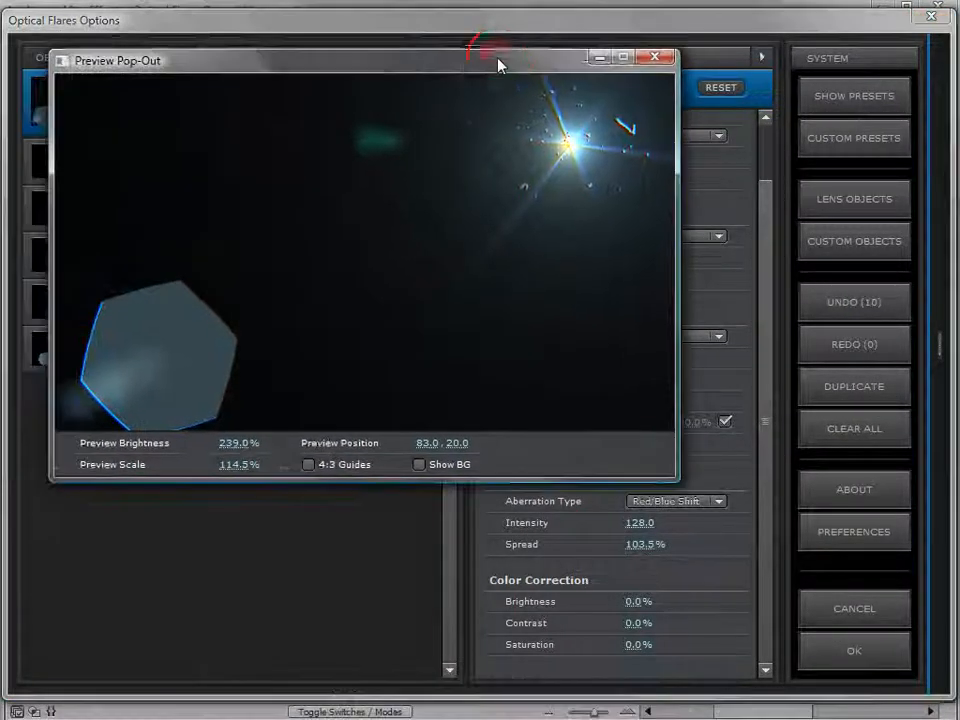
pyautogui.moveTo(630, 523); pyautogui.dragTo(302, 566)
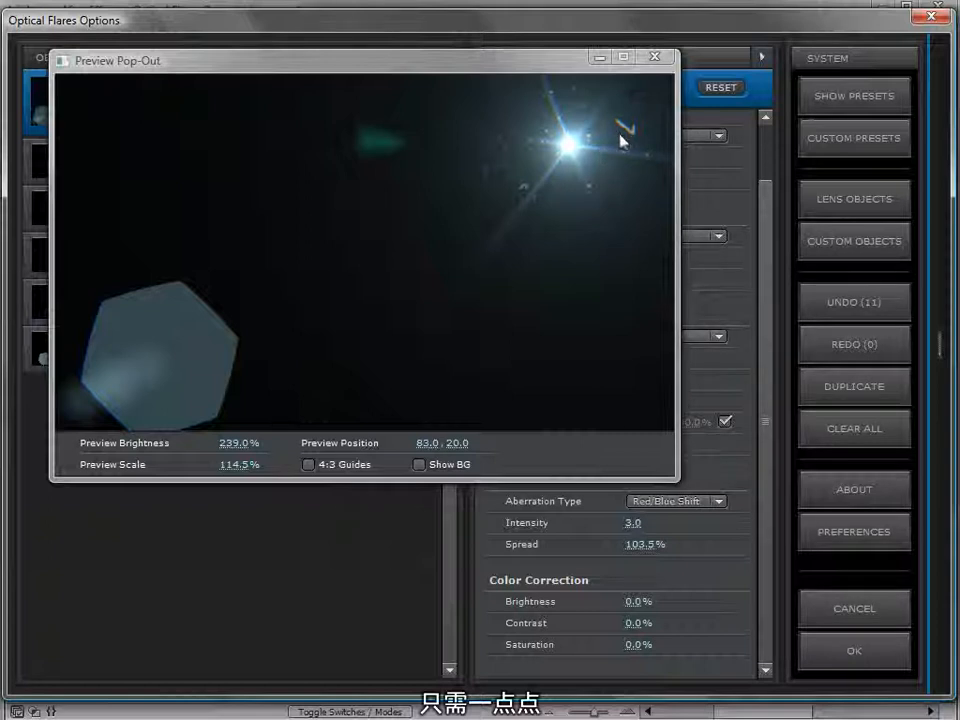
pyautogui.moveTo(607, 152); pyautogui.dragTo(168, 168)
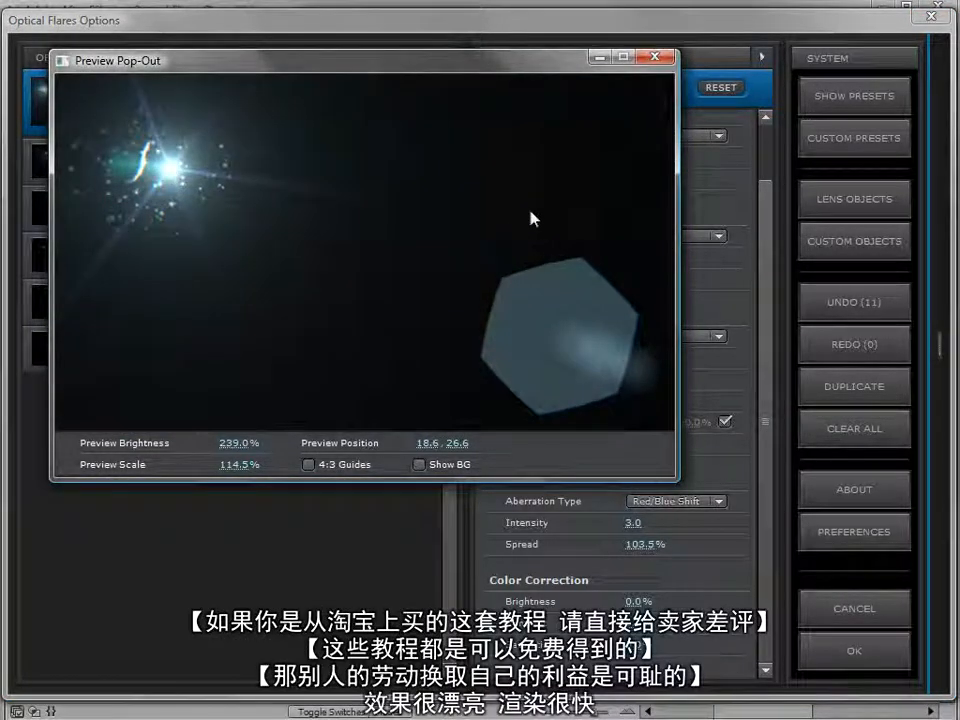
# - Raise the Red/Blue Shift to intensity 32.5 and spread 166.5%, switch the aberration type to None, and close the preview pop-out
pyautogui.moveTo(632, 522); pyautogui.dragTo(766, 542)
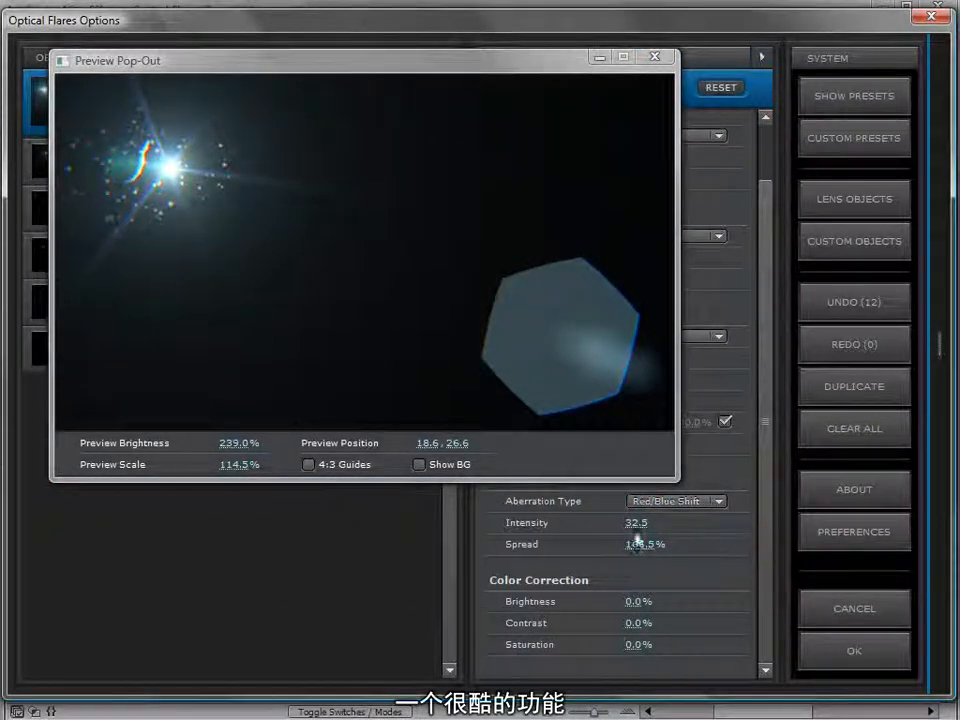
pyautogui.click(640, 502)
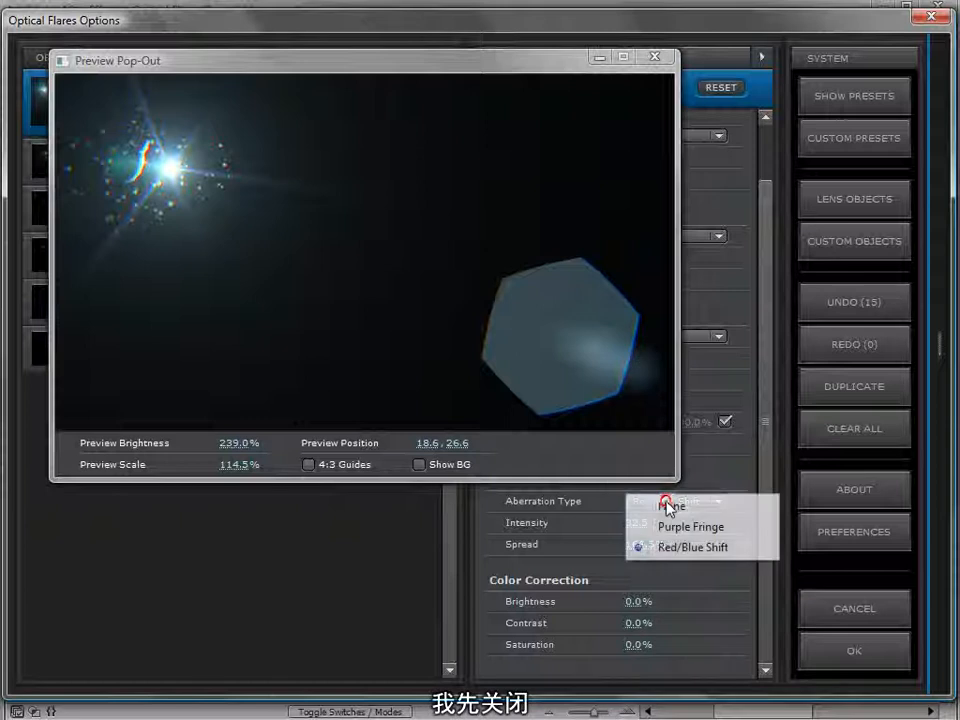
pyautogui.click(668, 507)
pyautogui.moveTo(358, 169); pyautogui.dragTo(517, 232)
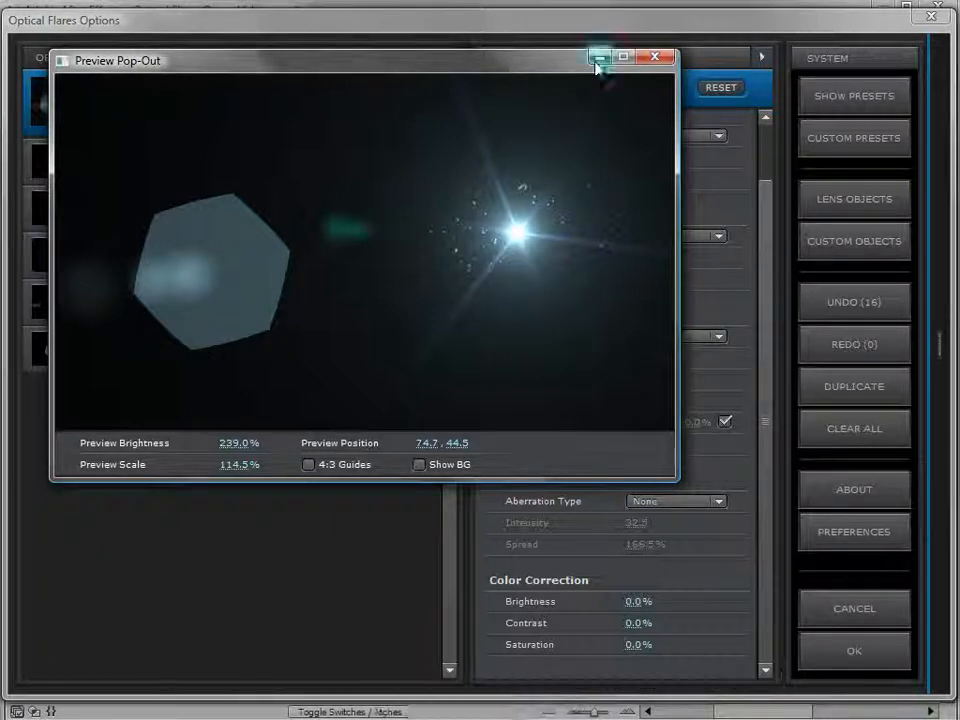
pyautogui.click(655, 57)
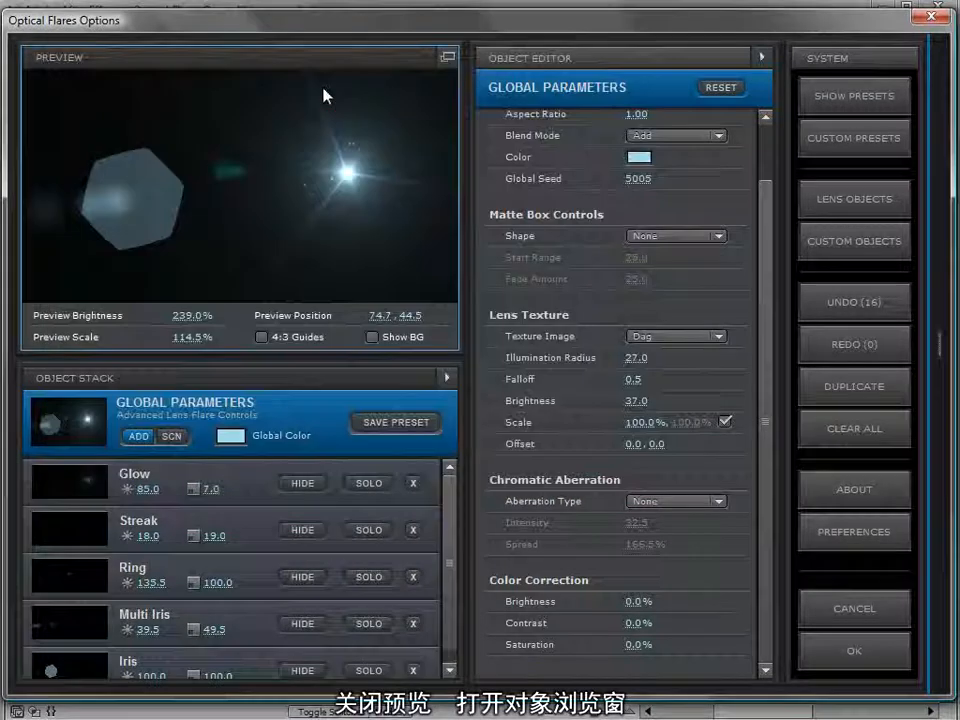
# - Add a basic Lens Orbs object to the flare and move the flare to preview position 91.2, 14.9
pyautogui.click(829, 205)
pyautogui.moveTo(915, 203); pyautogui.dragTo(915, 422)
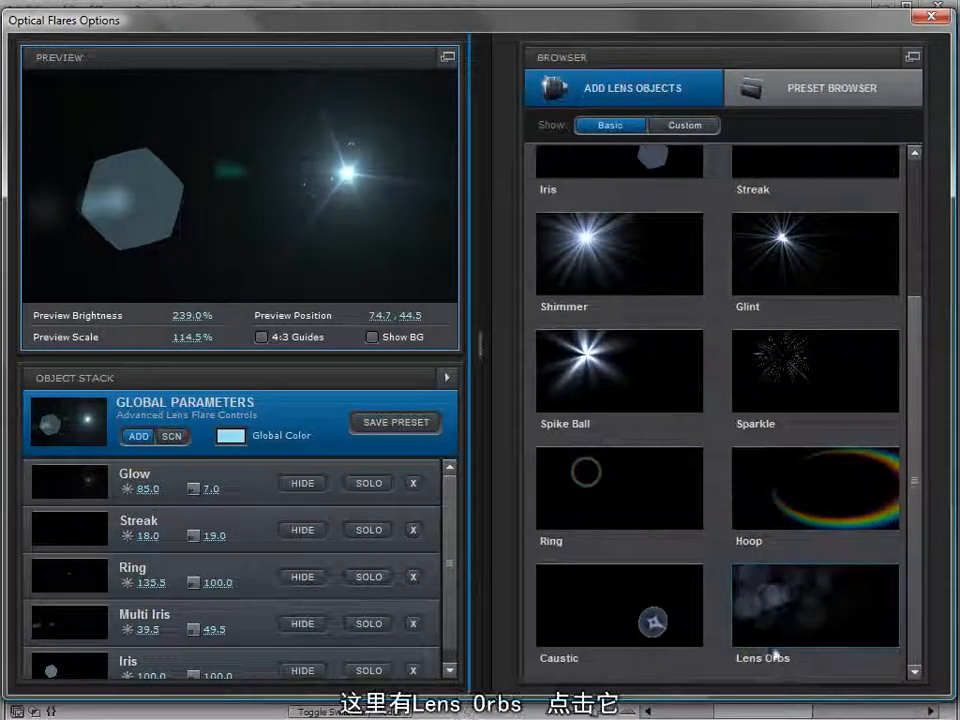
pyautogui.click(788, 620)
pyautogui.click(788, 620)
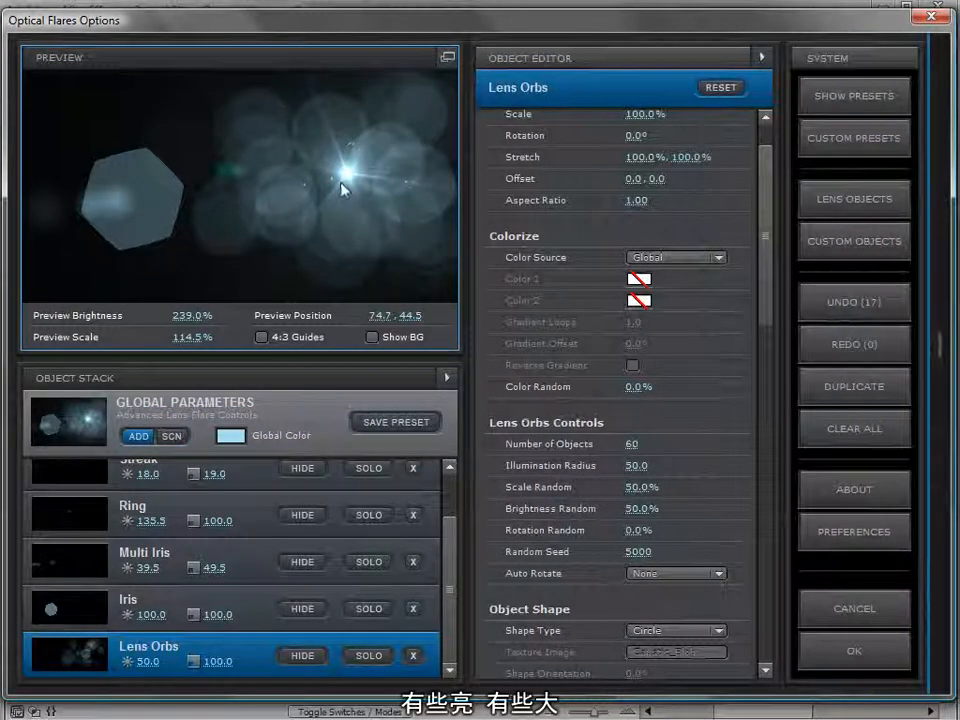
pyautogui.moveTo(347, 175); pyautogui.dragTo(420, 100)
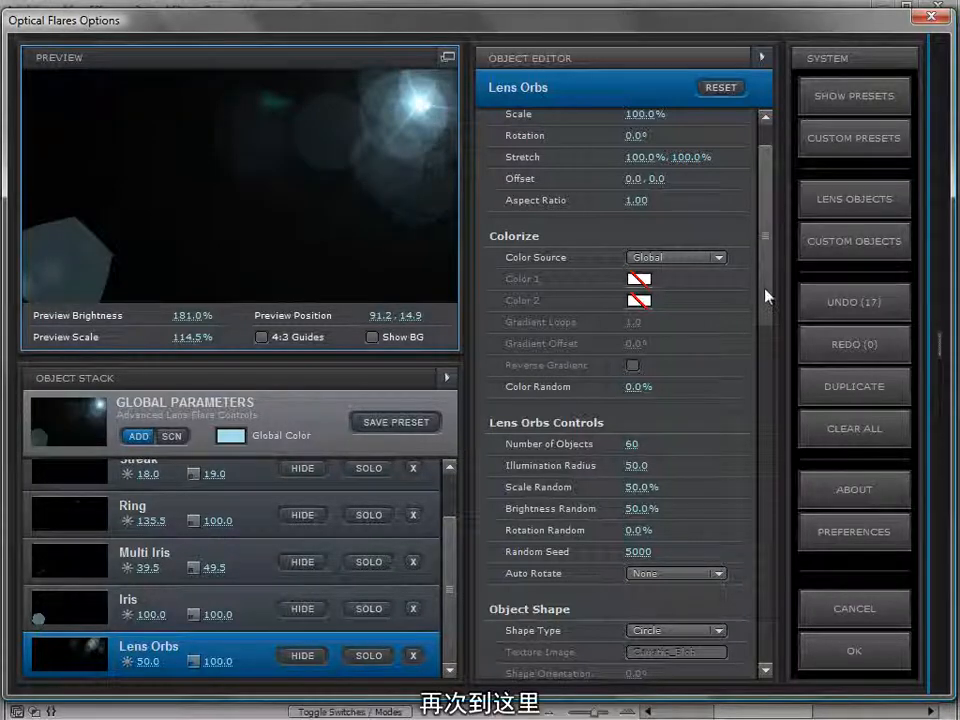
# - Set the Lens Orbs illumination radius to 36.0 and move the flare across the preview to check the lit orbs
pyautogui.scroll(-3, 573, 216)
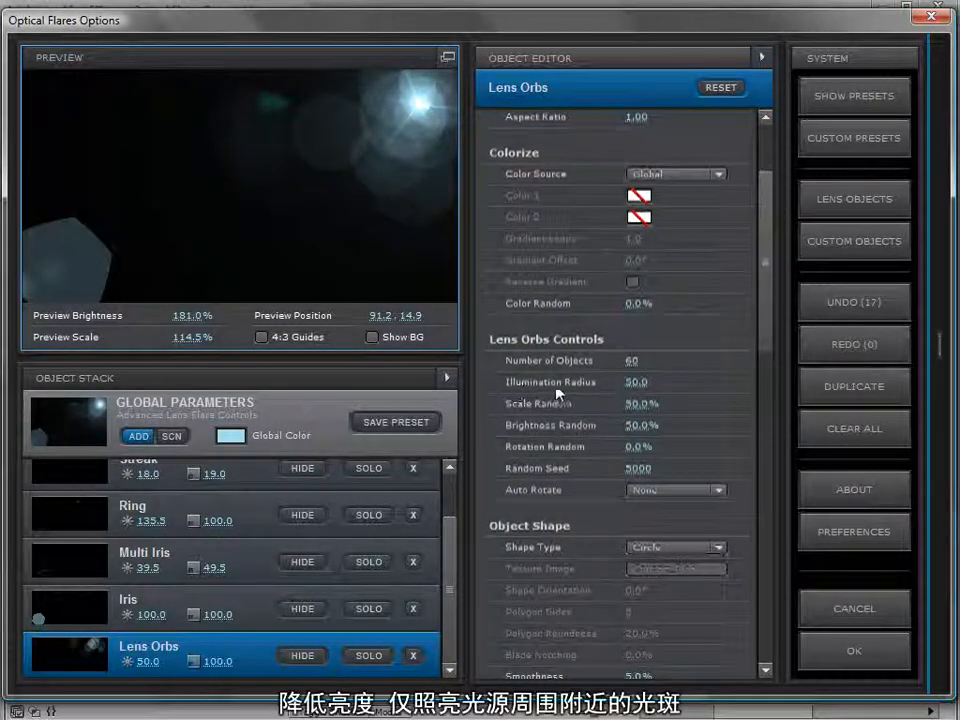
pyautogui.moveTo(636, 382); pyautogui.dragTo(611, 390)
pyautogui.moveTo(345, 165); pyautogui.dragTo(165, 136)
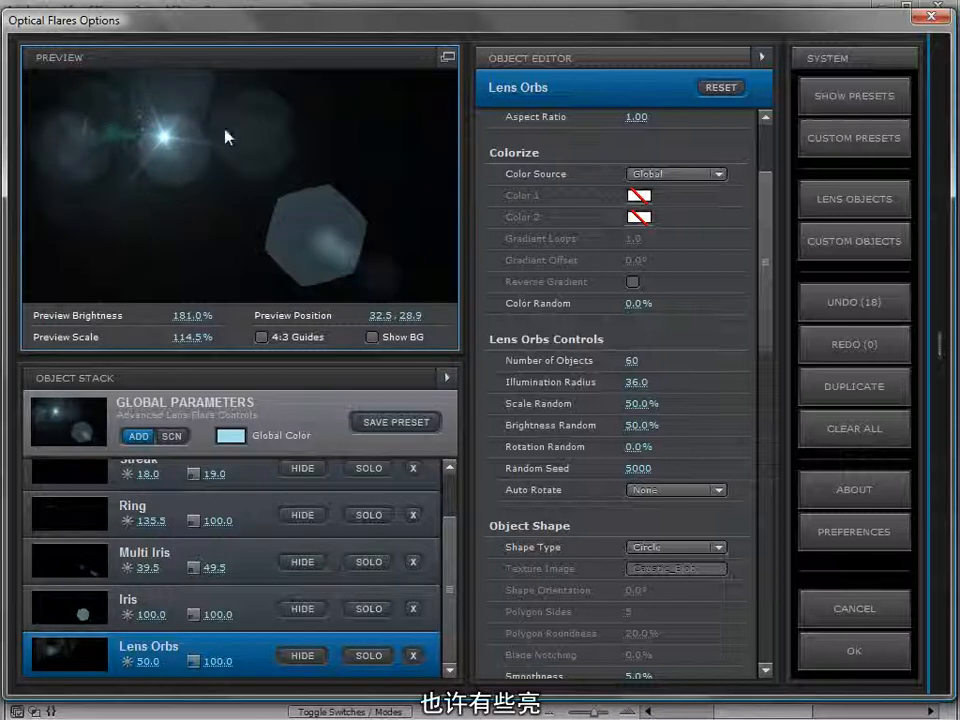
# - Check the flare over the background image, hide the background again, and move the flare to preview position 76.3, 31.7
pyautogui.click(372, 337)
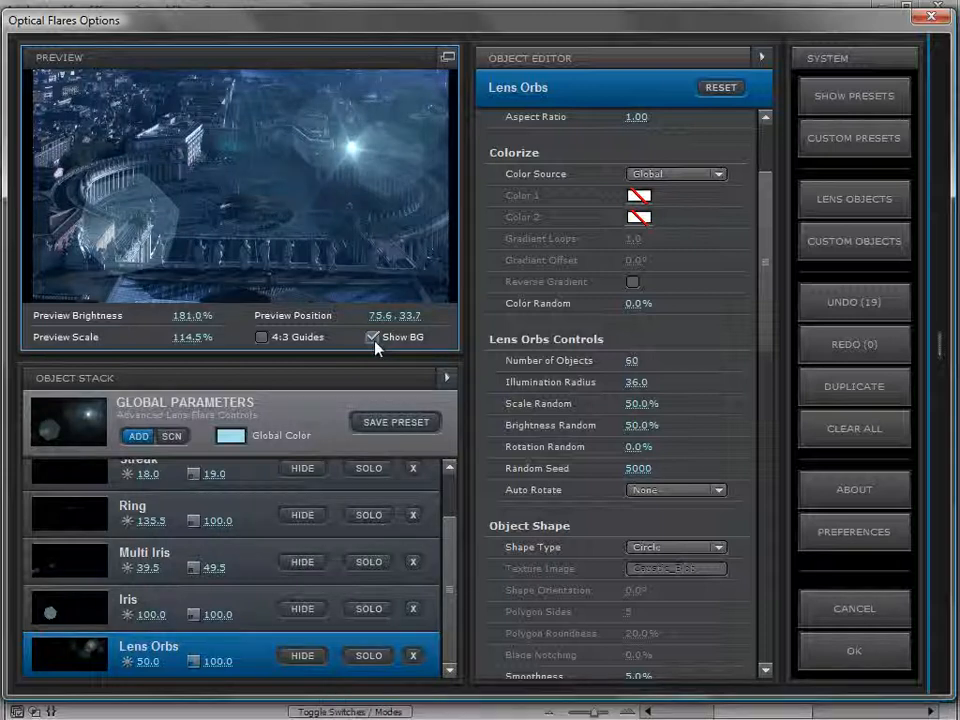
pyautogui.click(373, 337)
pyautogui.moveTo(356, 150); pyautogui.dragTo(356, 144)
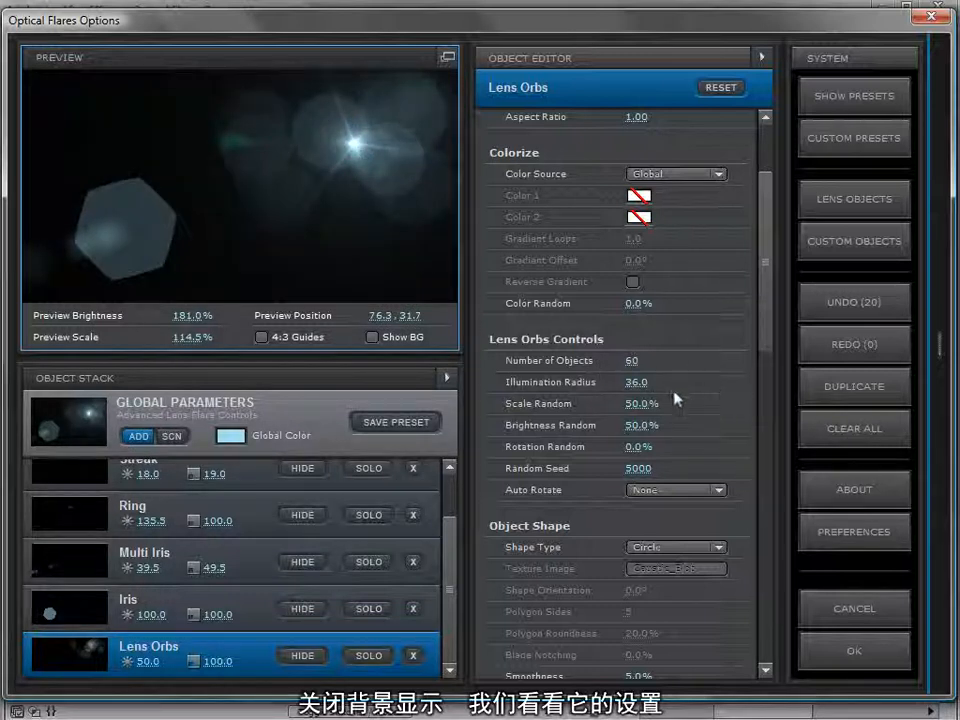
# - Set the Lens Orbs to 85 objects with scale random 52.5% and brightness random 47.0%
pyautogui.moveTo(598, 367); pyautogui.dragTo(778, 364)
pyautogui.moveTo(662, 381); pyautogui.dragTo(767, 384)
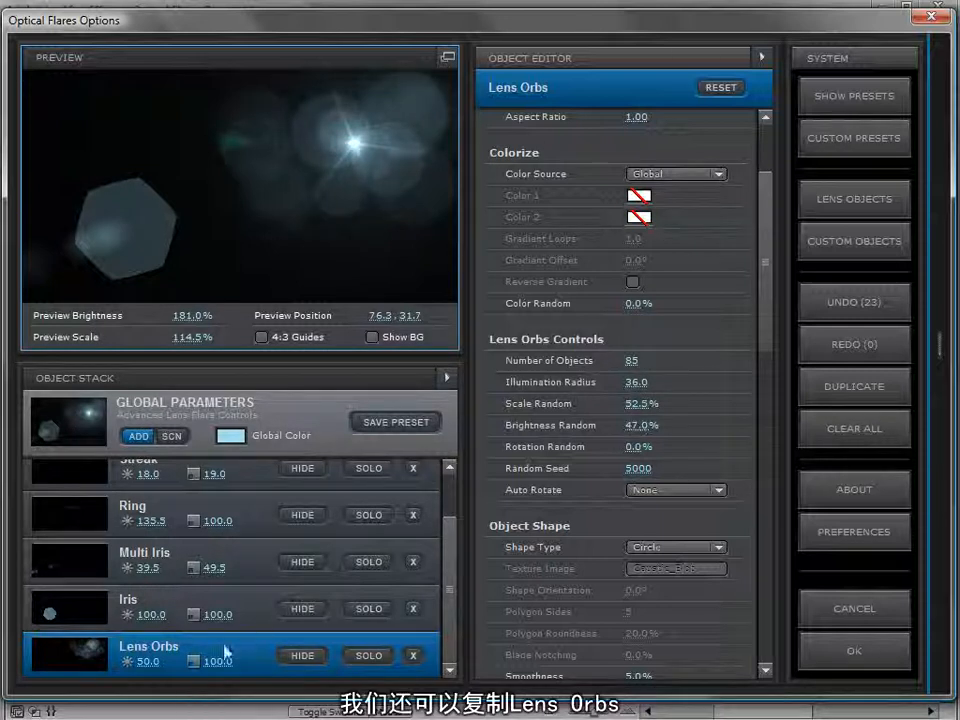
# - Duplicate the Lens Orbs object and set the copy's random seed to 5007 and scale to 6.5%
pyautogui.click(857, 390)
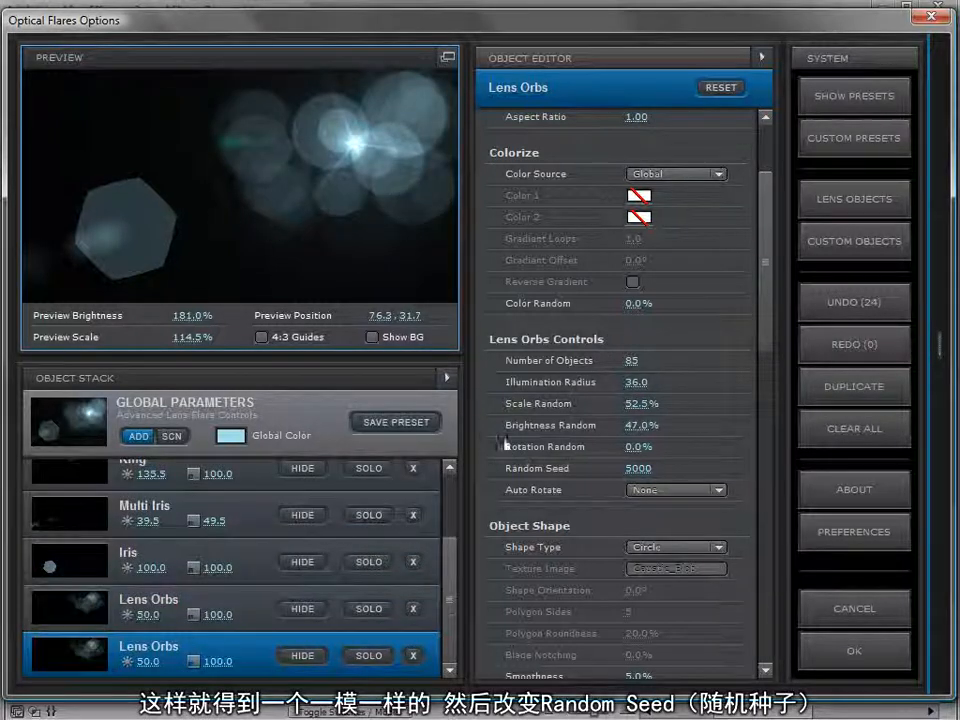
pyautogui.moveTo(632, 468); pyautogui.dragTo(664, 476)
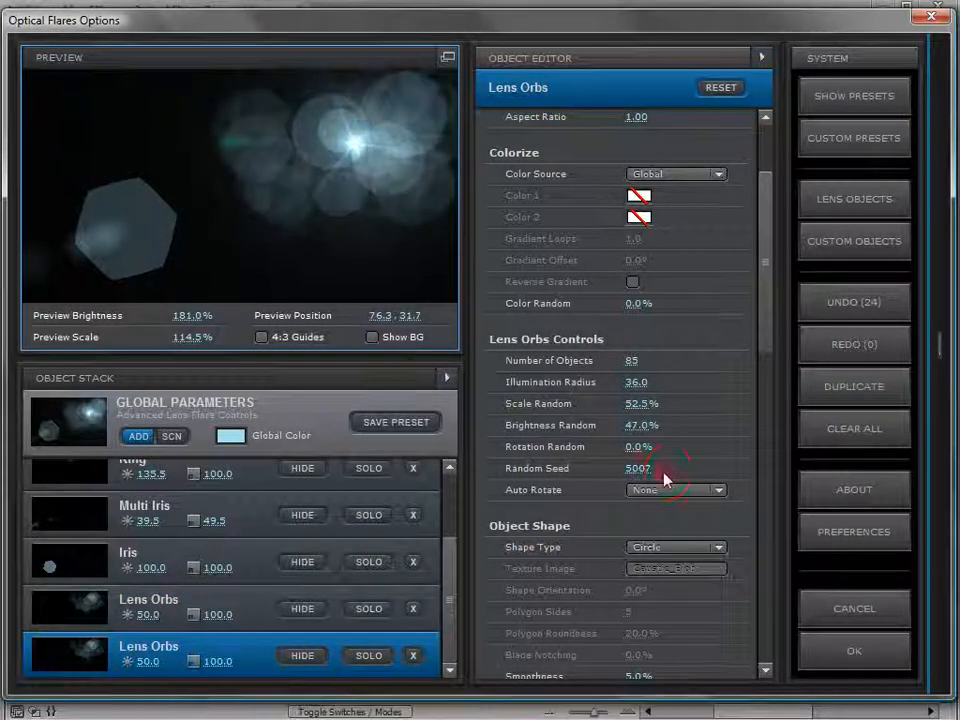
pyautogui.moveTo(771, 314); pyautogui.dragTo(776, 242)
pyautogui.moveTo(617, 177); pyautogui.dragTo(493, 209)
# - Turn off the lens texture in the global parameters by setting its texture image to None
pyautogui.click(307, 414)
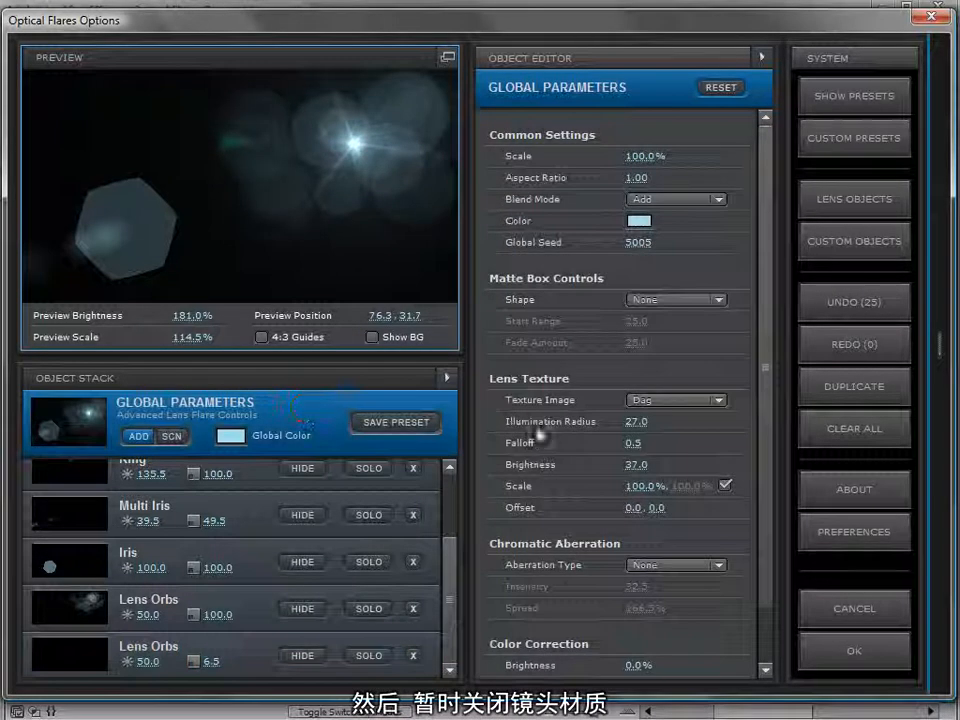
pyautogui.click(662, 400)
pyautogui.click(664, 404)
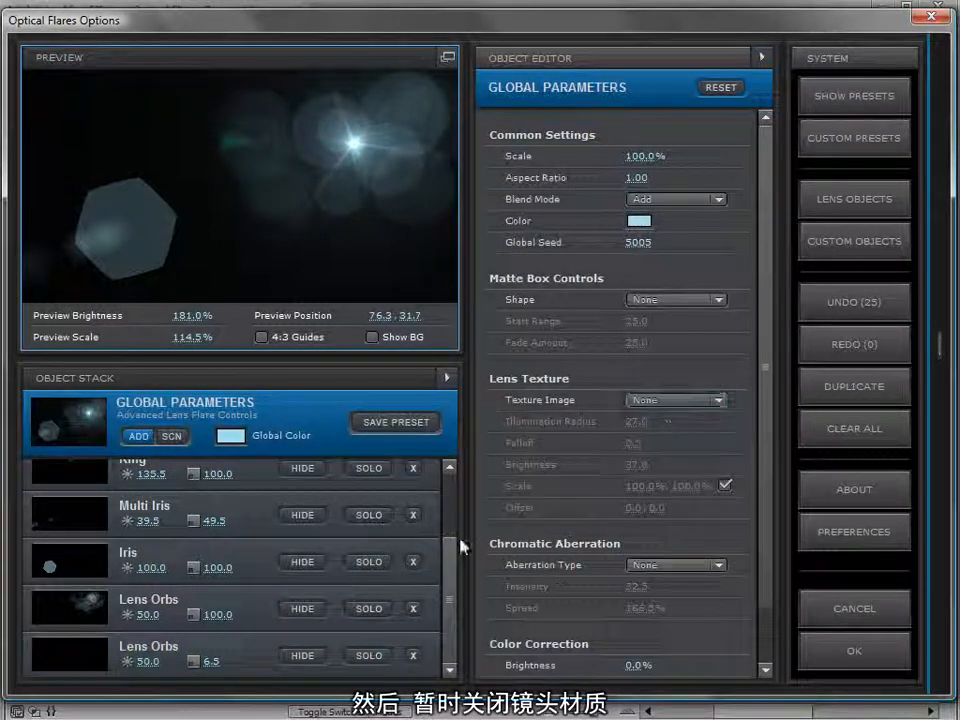
# - Set the duplicated Lens Orbs to brightness 190.5, scale 4.5% and 197 objects, checking them at different flare positions
pyautogui.click(245, 655)
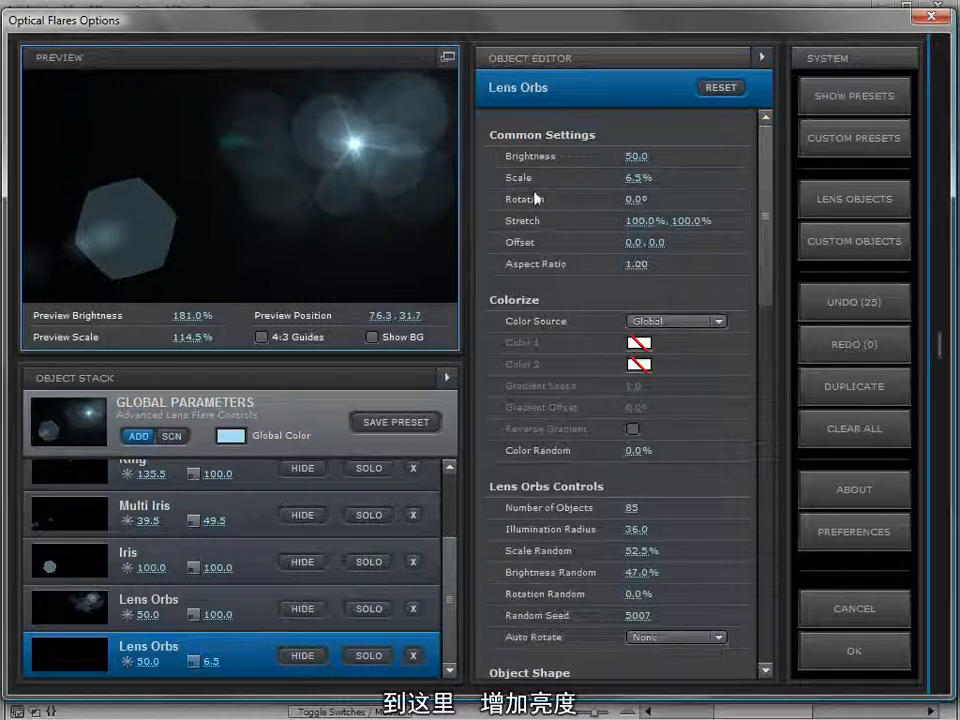
pyautogui.moveTo(742, 147); pyautogui.dragTo(652, 156)
pyautogui.moveTo(368, 156); pyautogui.dragTo(360, 253)
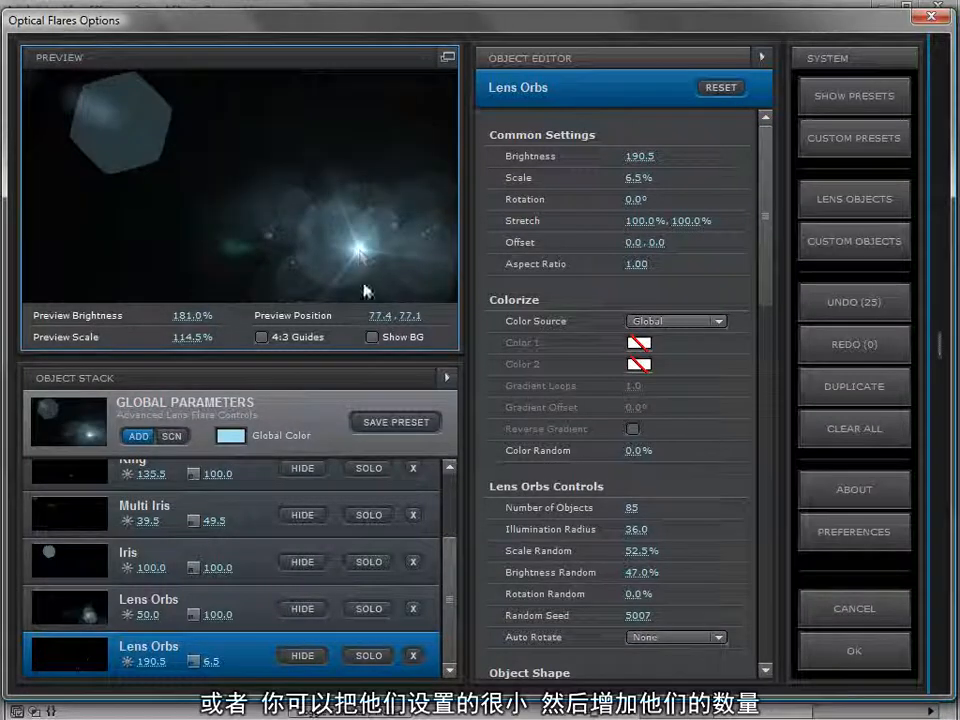
pyautogui.moveTo(625, 184)
pyautogui.mouseDown()
pyautogui.moveTo(612, 181)
pyautogui.moveTo(627, 180)
pyautogui.mouseUp()
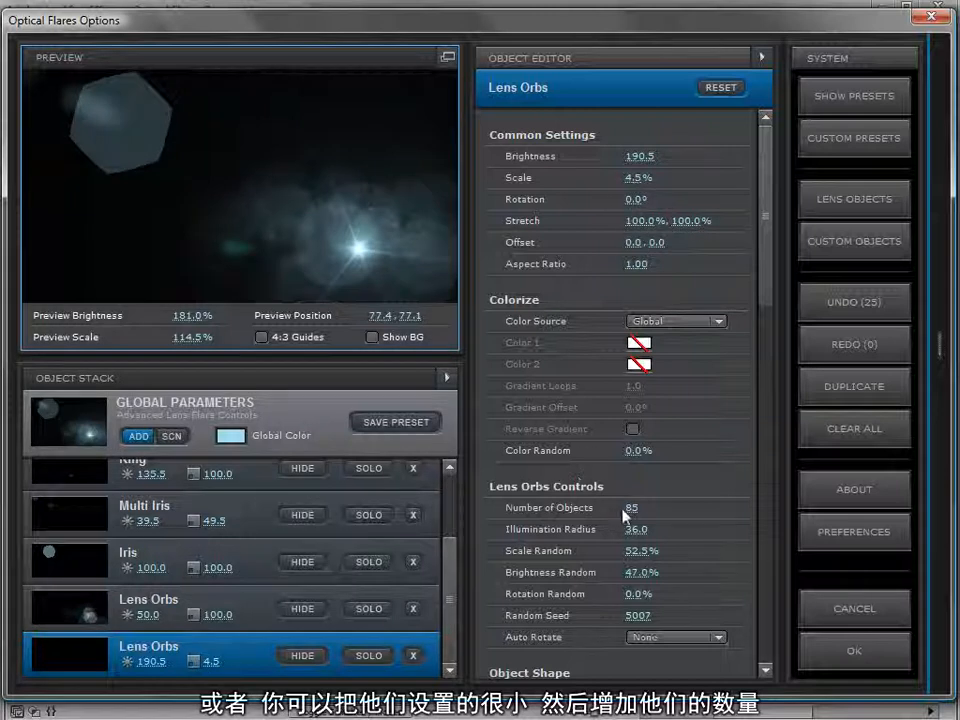
pyautogui.moveTo(365, 255); pyautogui.dragTo(375, 171)
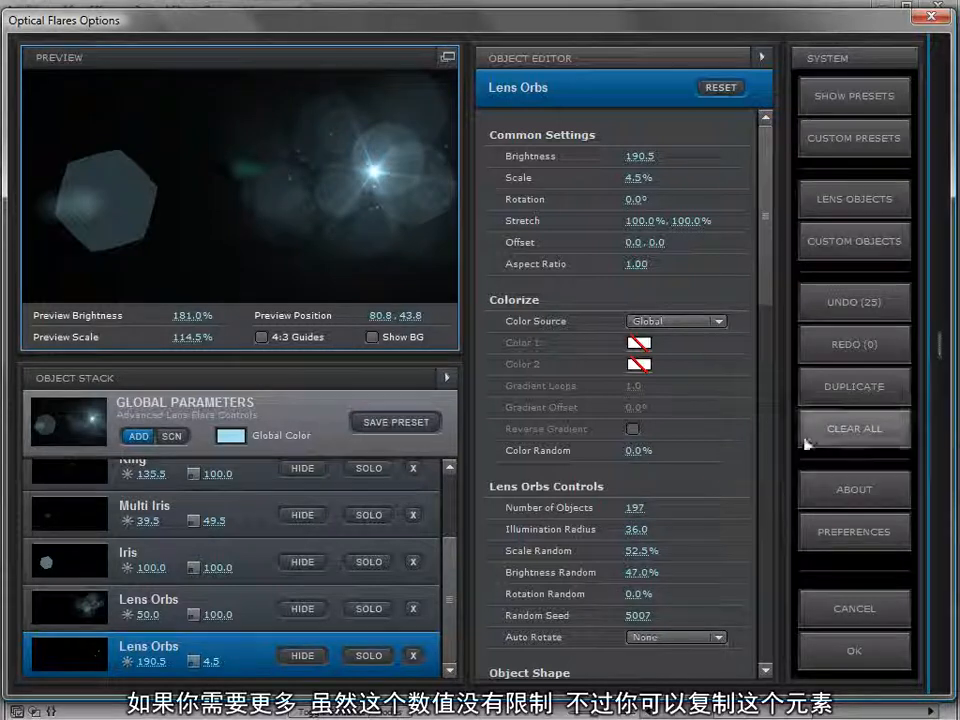
# - Duplicate the small Lens Orbs with random seed 5017, scale 14.5% and brightness 41.5, and show the background image behind the flare
pyautogui.click(828, 394)
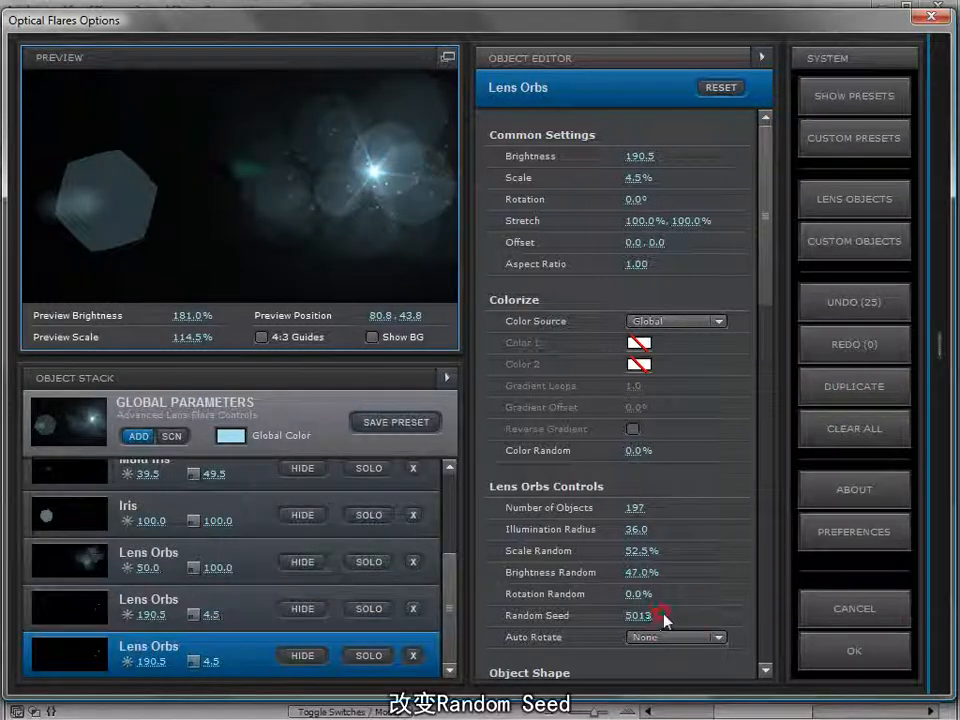
pyautogui.moveTo(641, 178); pyautogui.dragTo(107, 131)
pyautogui.click(372, 337)
pyautogui.moveTo(270, 189); pyautogui.dragTo(102, 170)
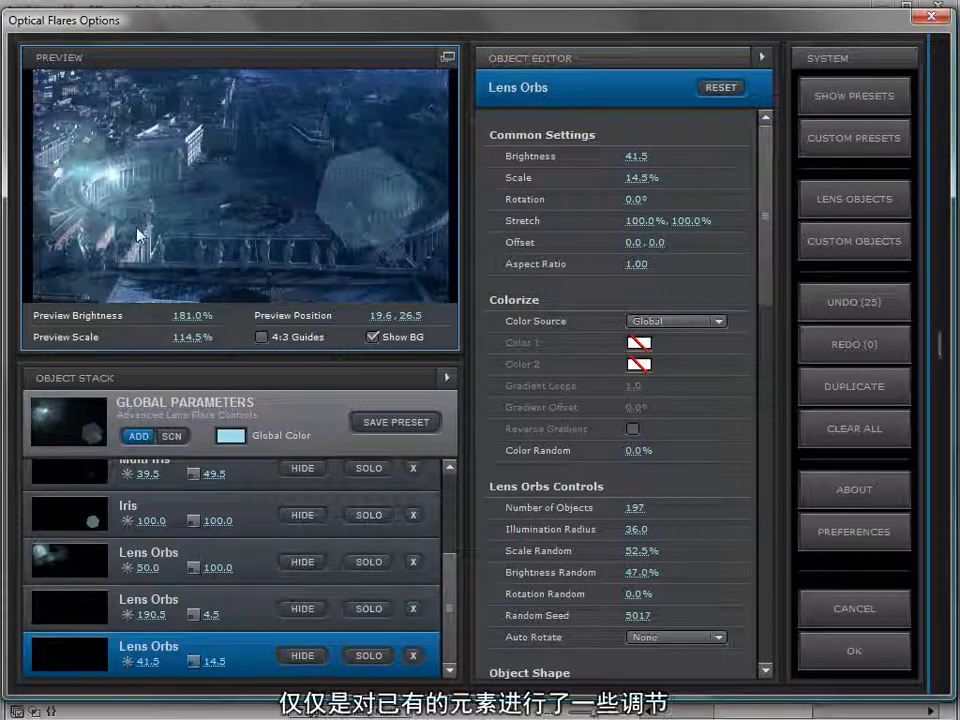
# - Hide the two smaller Lens Orbs objects and change the original Lens Orbs shape type to Polygon
pyautogui.click(301, 608)
pyautogui.click(255, 555)
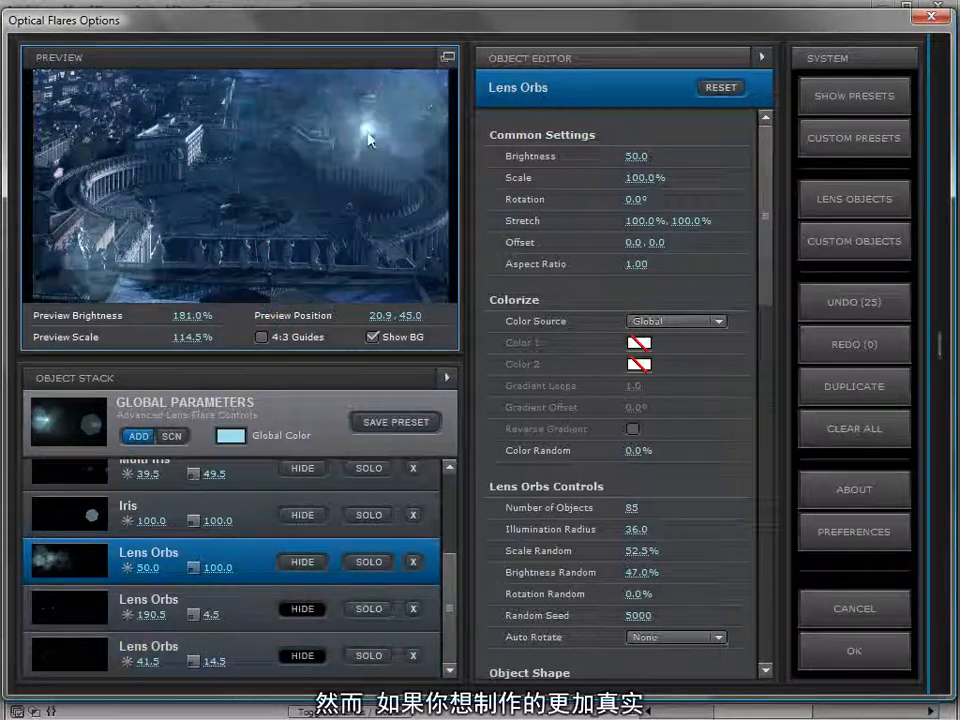
pyautogui.moveTo(763, 283); pyautogui.dragTo(757, 398)
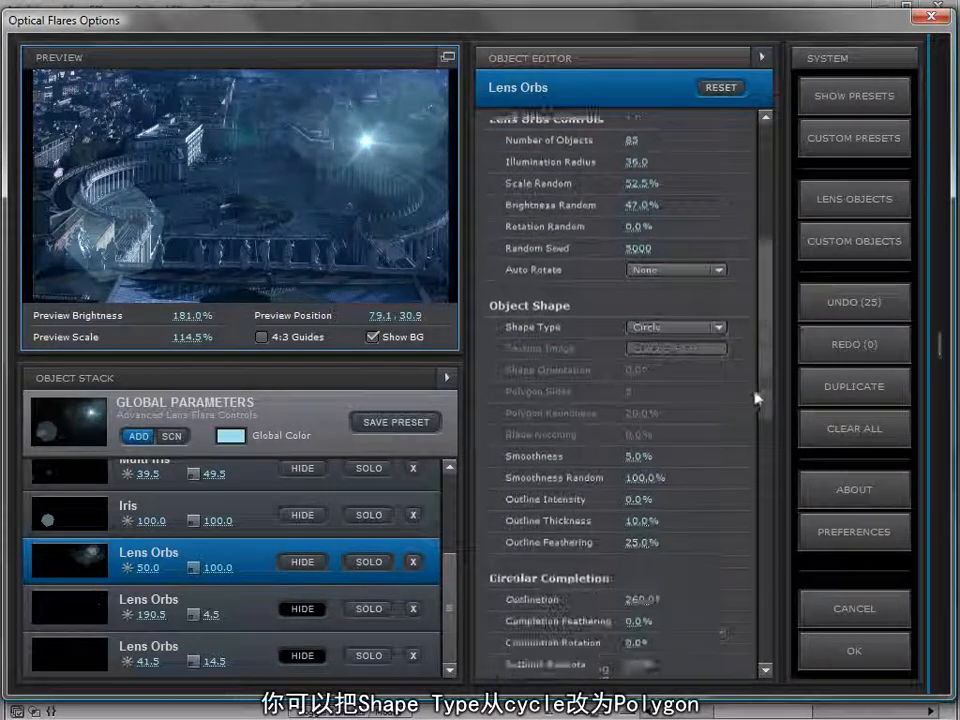
pyautogui.click(676, 273)
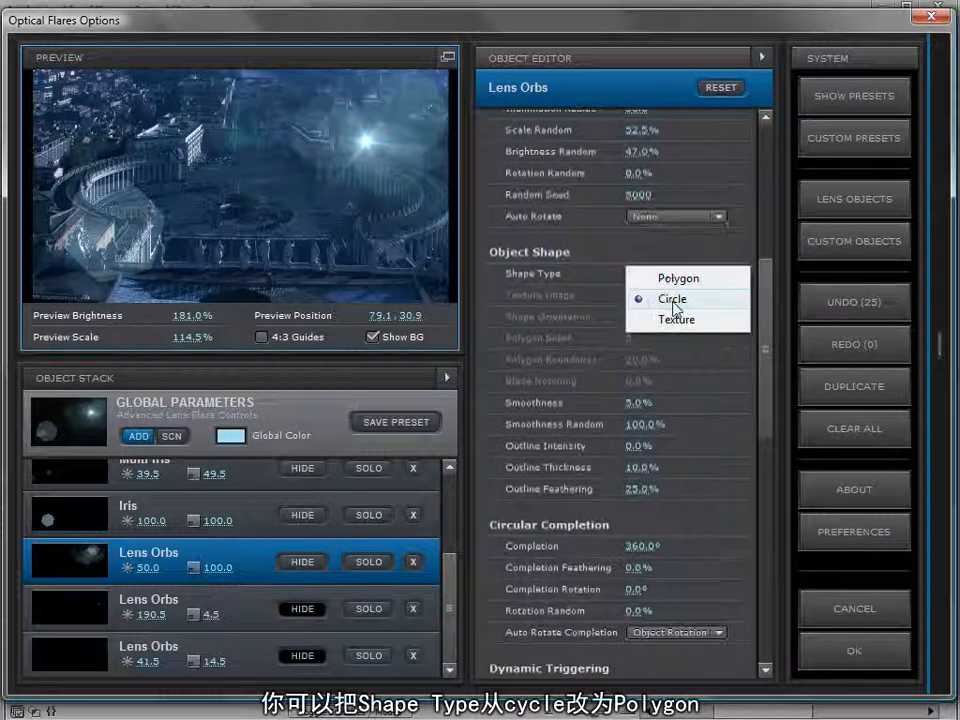
pyautogui.click(672, 277)
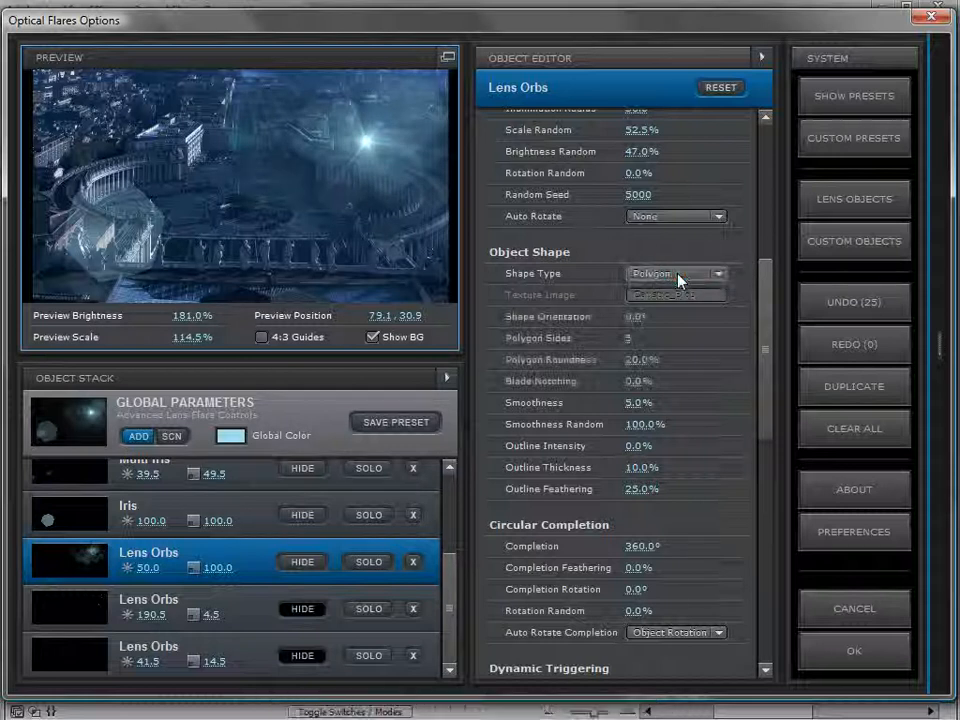
# - Switch the original Lens Orbs shape type to Texture and assign the Iris_Green texture image
pyautogui.click(677, 274)
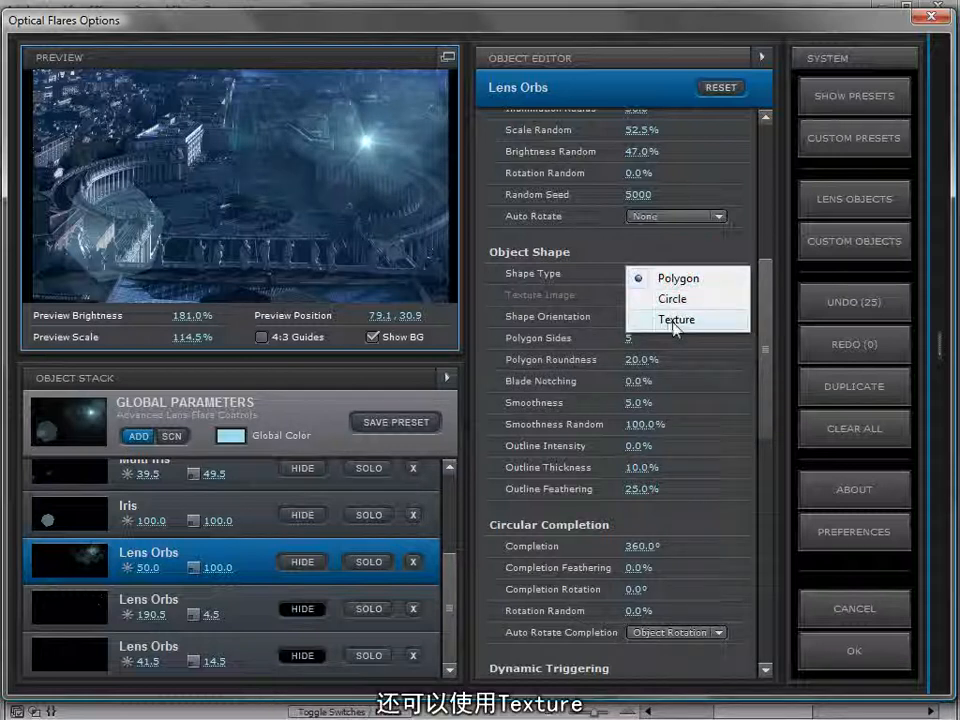
pyautogui.click(676, 320)
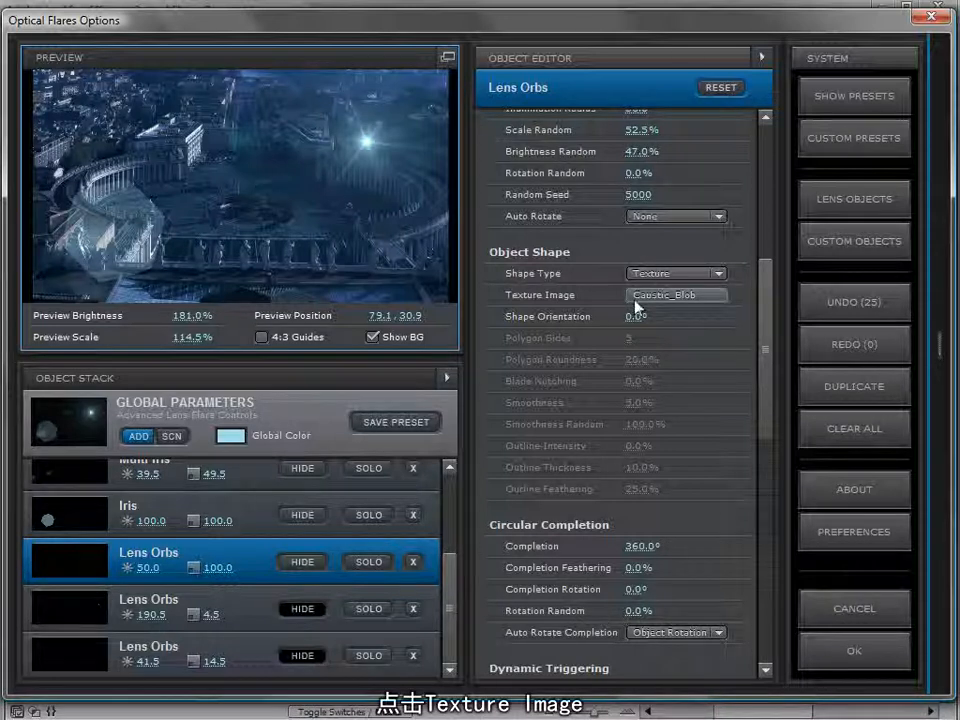
pyautogui.click(645, 303)
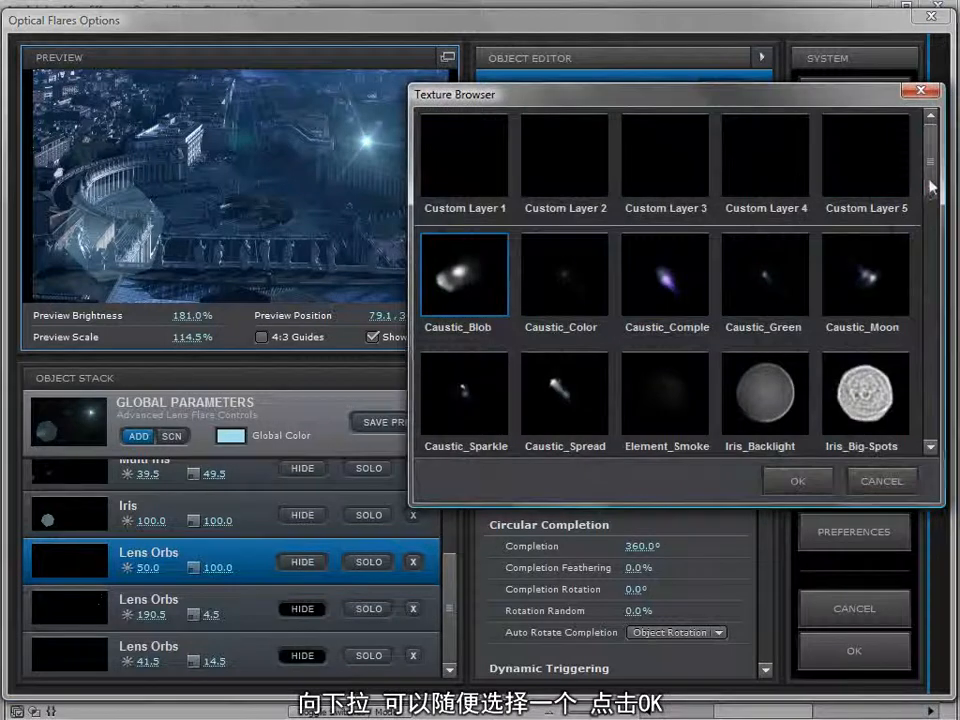
pyautogui.moveTo(933, 180); pyautogui.dragTo(935, 252)
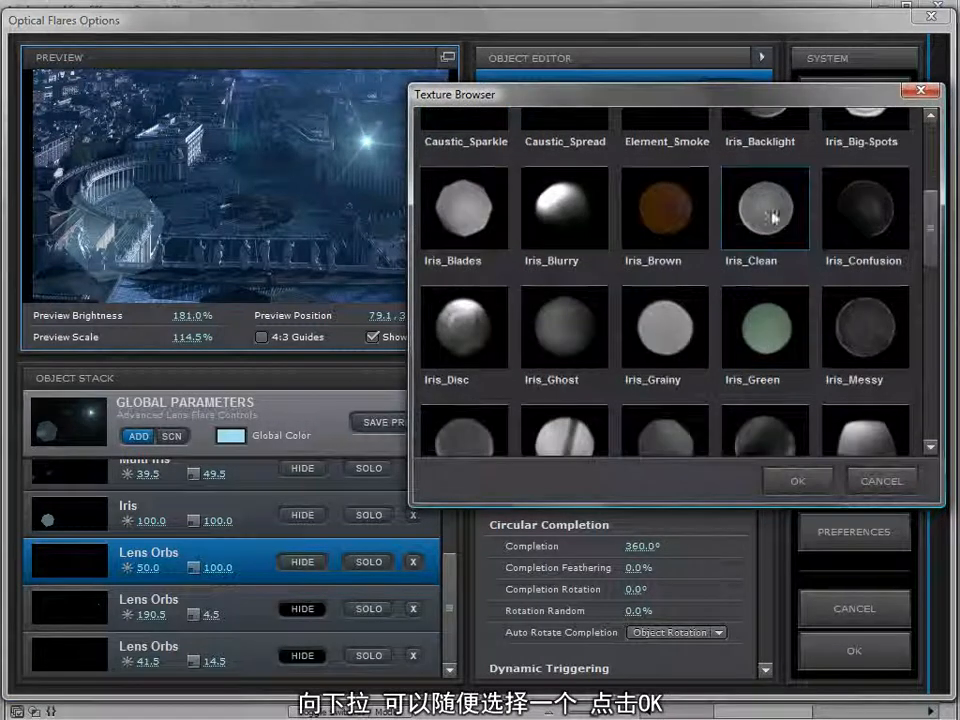
pyautogui.click(773, 328)
pyautogui.click(797, 482)
# - Raise the textured Lens Orbs brightness to 283.0 and inspect the flare at position 85.3, 68.2 in the pop-out preview
pyautogui.moveTo(141, 567); pyautogui.dragTo(568, 558)
pyautogui.moveTo(362, 173); pyautogui.dragTo(247, 116)
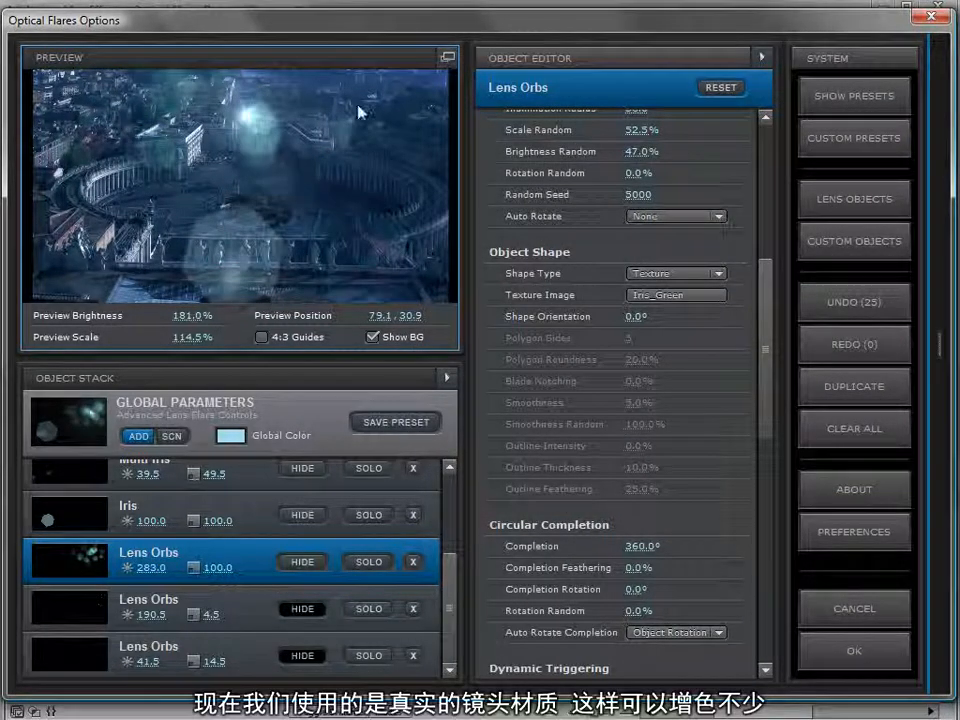
pyautogui.click(448, 58)
pyautogui.moveTo(397, 240); pyautogui.dragTo(588, 318)
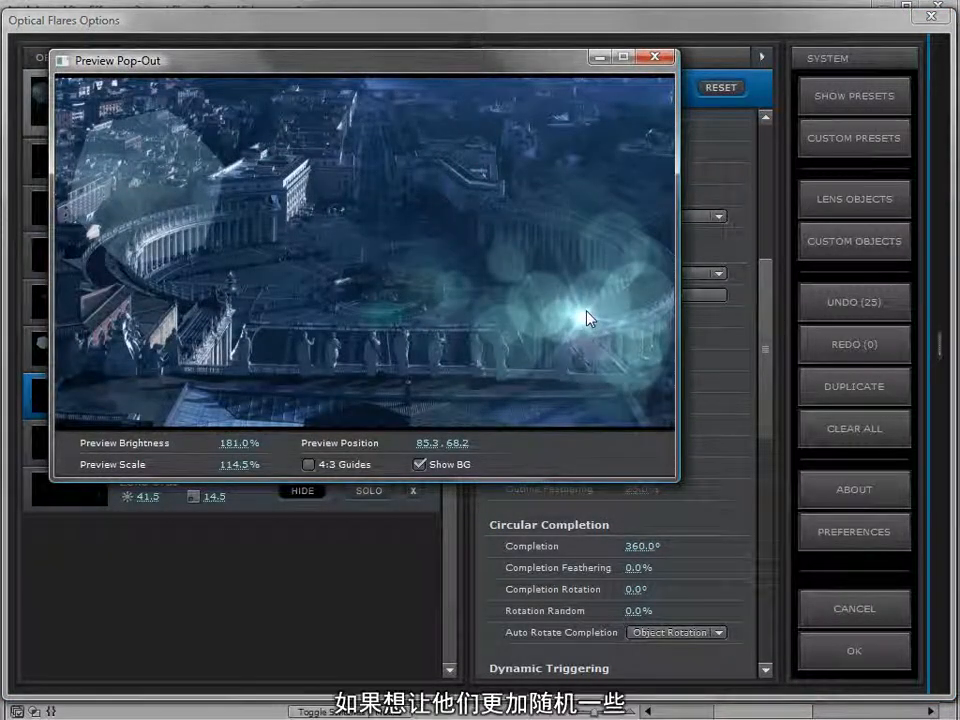
pyautogui.click(655, 57)
# - Reduce the textured Lens Orbs number of objects to 51
pyautogui.moveTo(450, 520); pyautogui.dragTo(453, 585)
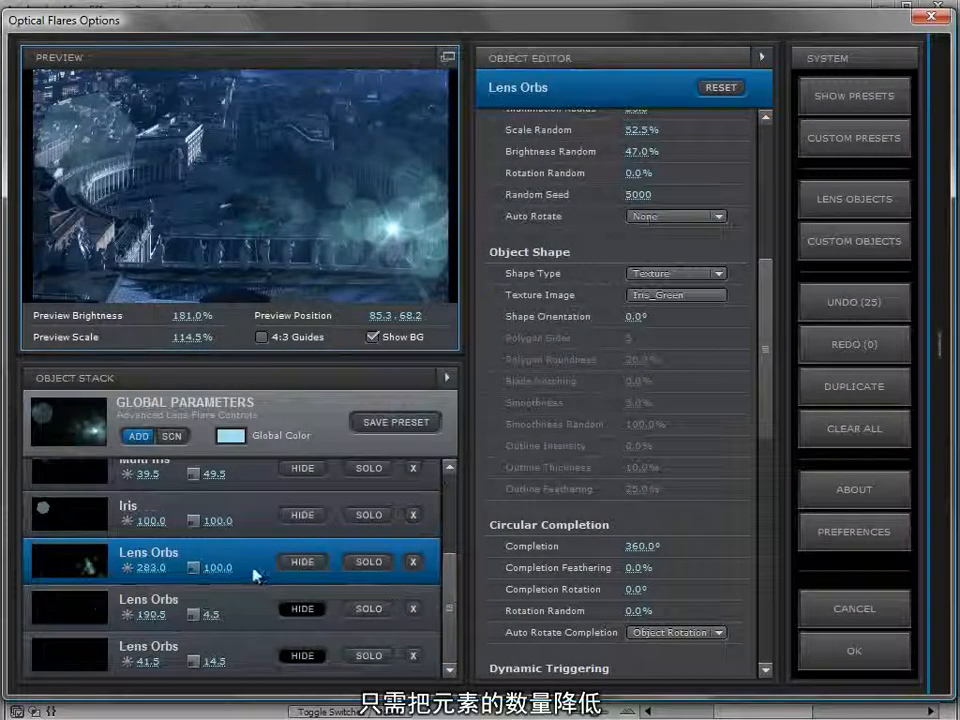
pyautogui.scroll(5, 750, 300)
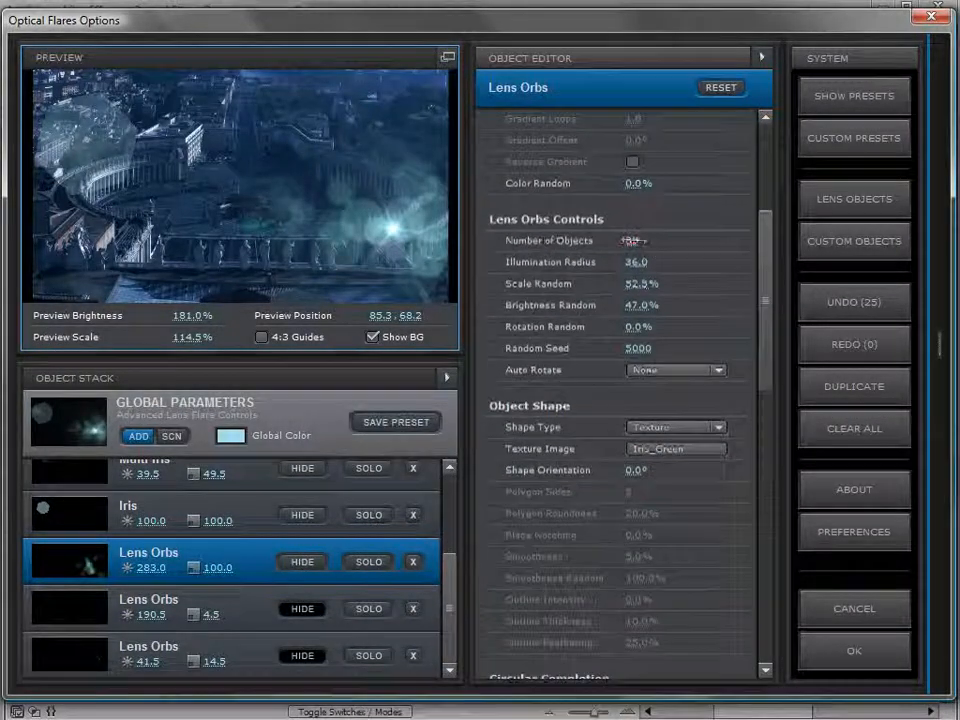
pyautogui.moveTo(602, 249)
pyautogui.mouseDown()
pyautogui.moveTo(545, 260)
pyautogui.moveTo(560, 266)
pyautogui.mouseUp()
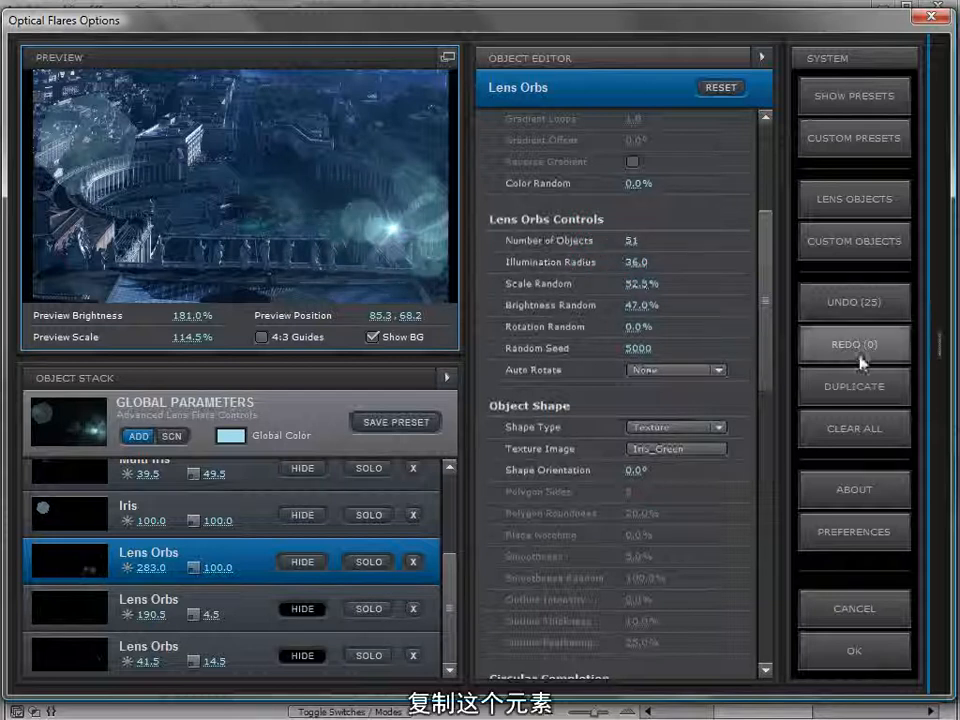
# - Duplicate the textured Lens Orbs object and set the copy's random seed to 5006
pyautogui.click(838, 388)
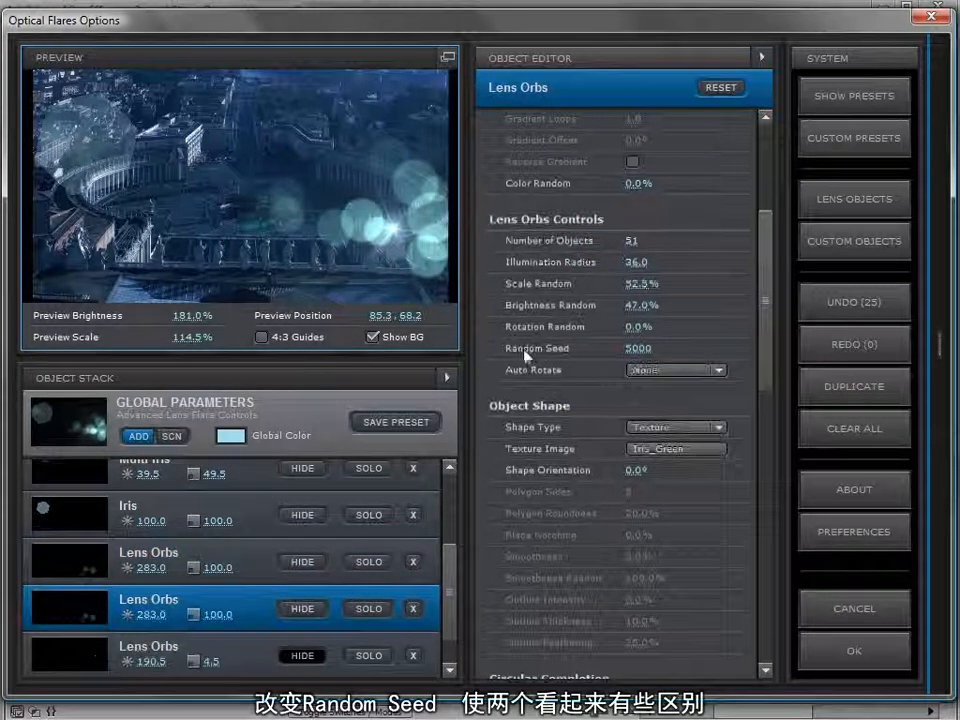
pyautogui.moveTo(652, 350); pyautogui.dragTo(668, 357)
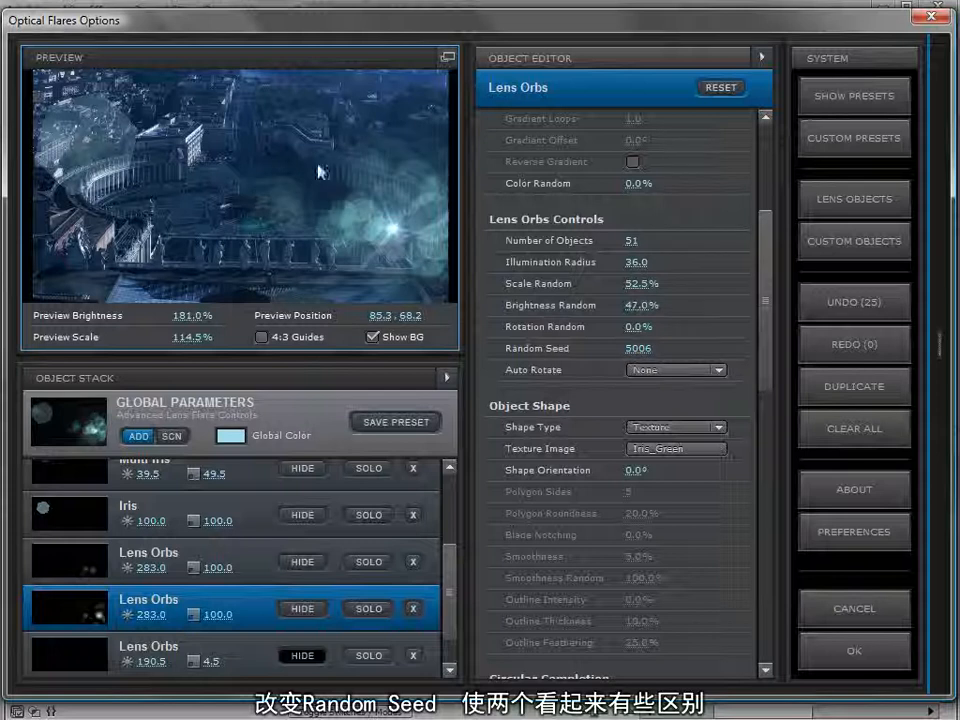
# - Replace the duplicated Lens Orbs texture image with the plain light-grey round iris texture
pyautogui.click(676, 448)
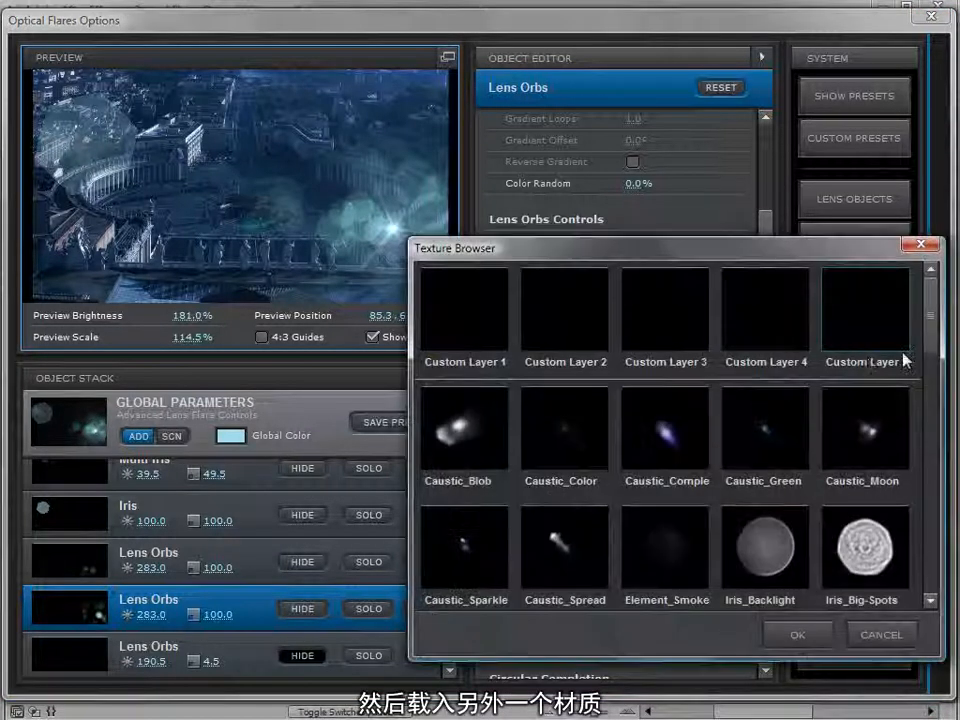
pyautogui.scroll(-1, 905, 360)
pyautogui.click(780, 553)
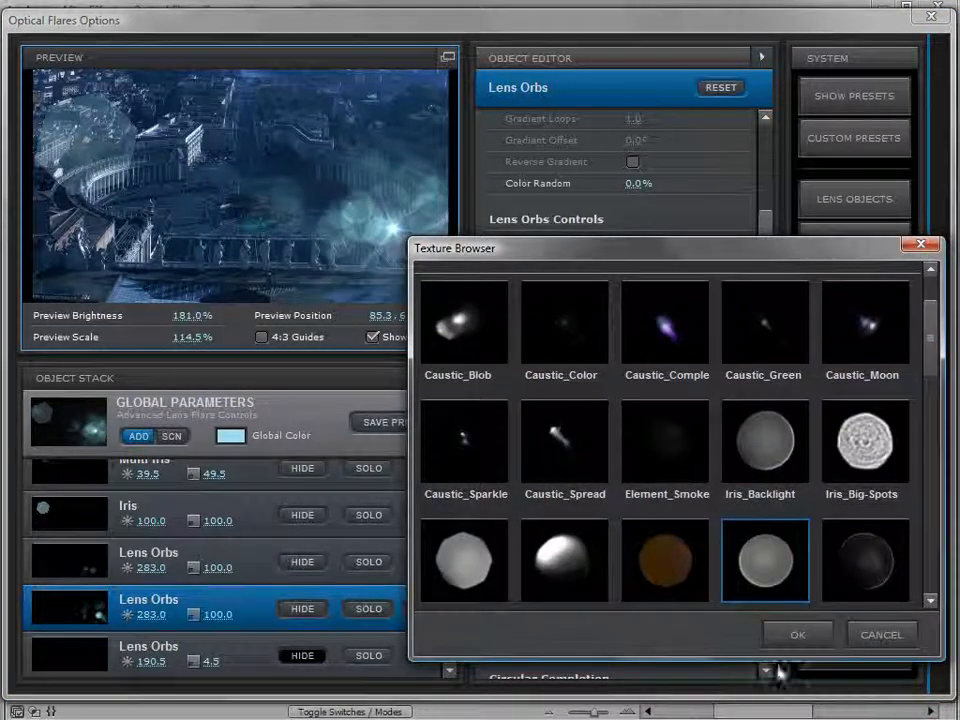
pyautogui.click(797, 634)
# - Move the flare to preview position 80.2, 25.7 and set the global Matte Box shape to Box
pyautogui.moveTo(285, 142); pyautogui.dragTo(348, 149)
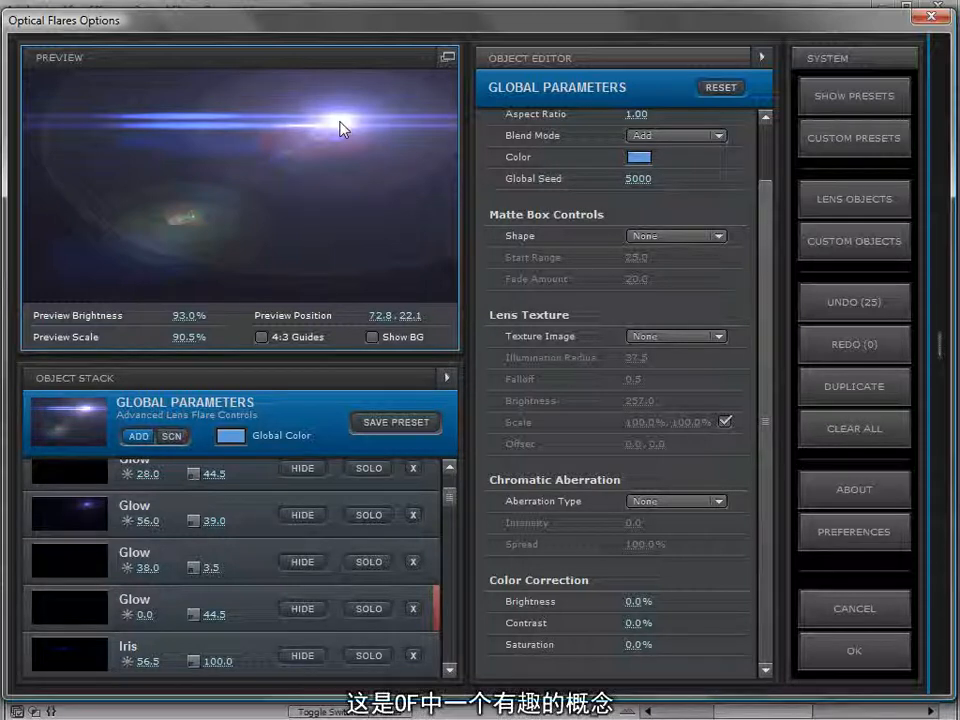
pyautogui.moveTo(771, 360); pyautogui.dragTo(778, 268)
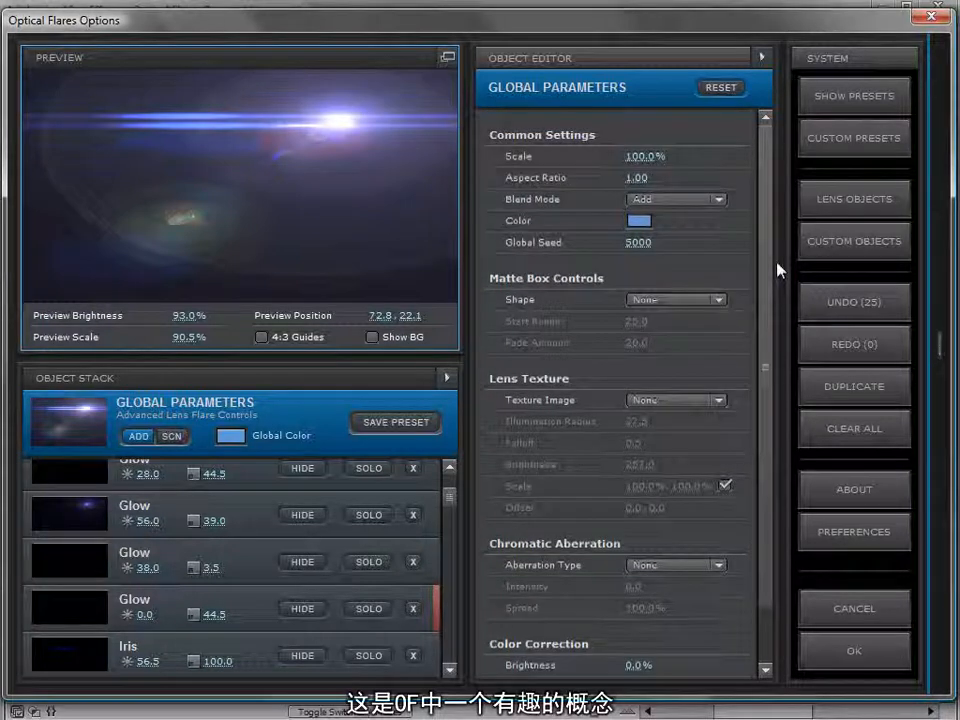
pyautogui.moveTo(765, 366); pyautogui.dragTo(765, 409)
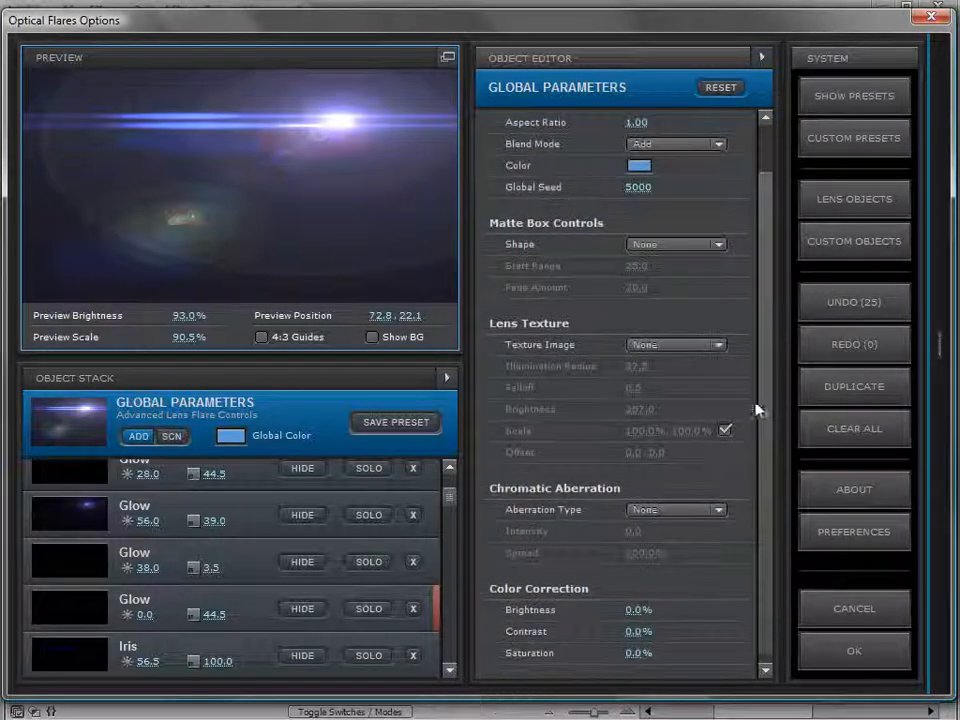
pyautogui.moveTo(318, 192); pyautogui.dragTo(373, 135)
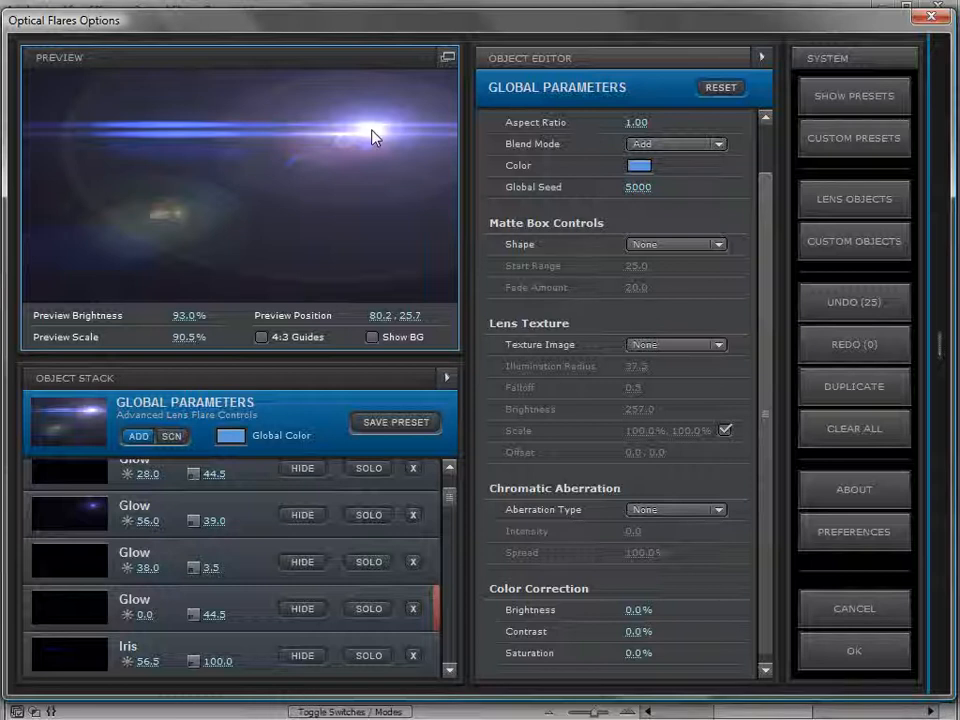
pyautogui.click(671, 245)
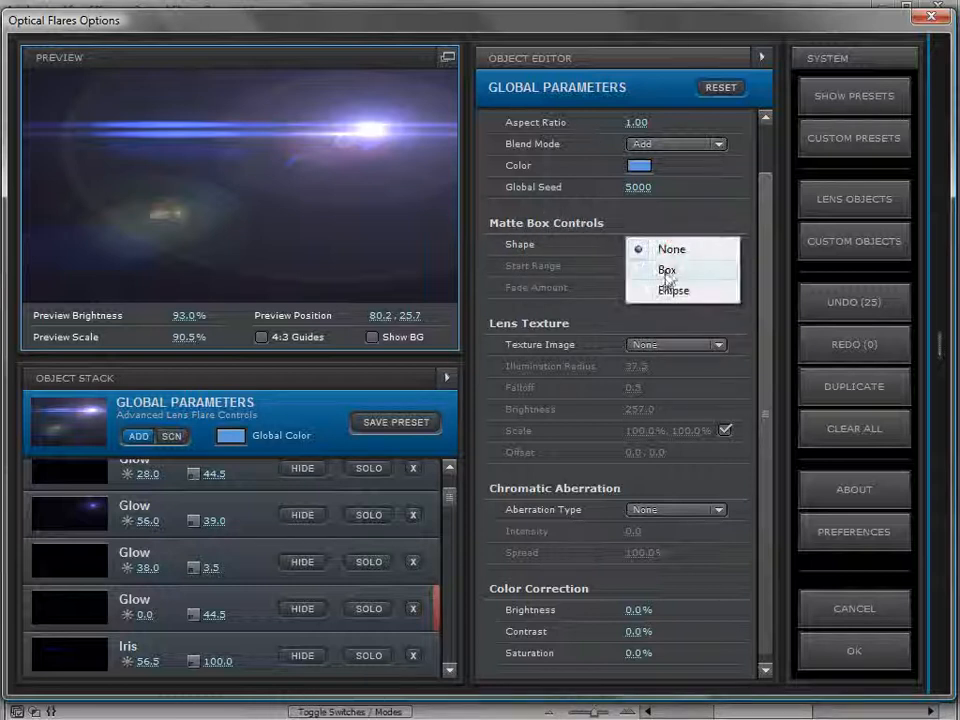
pyautogui.click(670, 270)
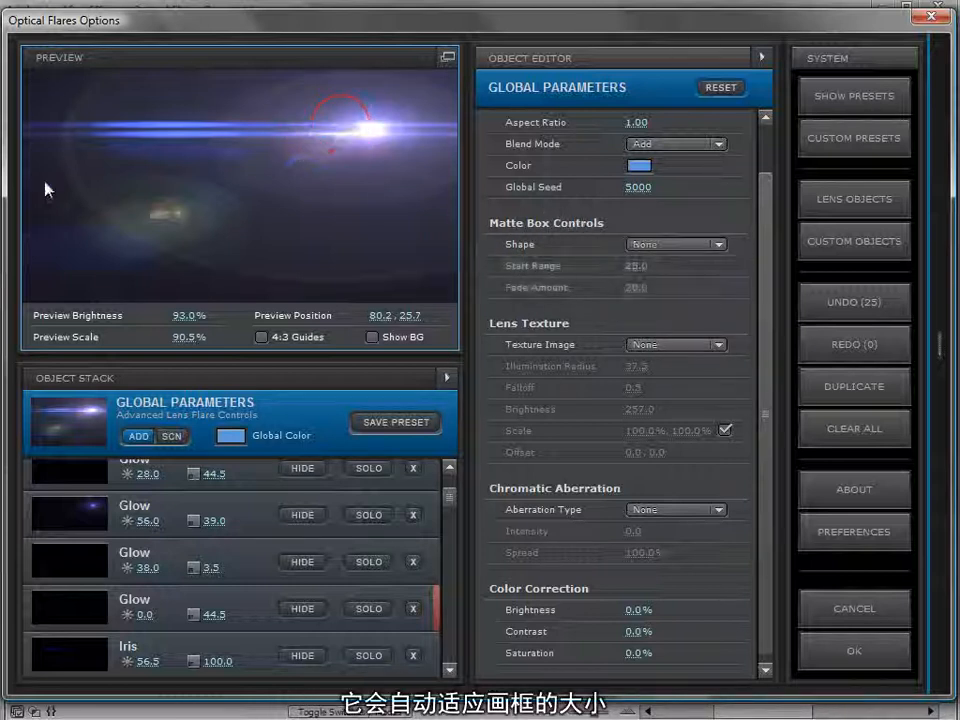
# - Move the flare outside the frame to position 116.6, 44.2 and test the Matte Box with a Start Range of 0
pyautogui.moveTo(86, 231)
pyautogui.mouseDown()
pyautogui.moveTo(396, 186)
pyautogui.moveTo(557, 178)
pyautogui.moveTo(506, 184)
pyautogui.moveTo(531, 178)
pyautogui.moveTo(549, 286)
pyautogui.mouseUp()
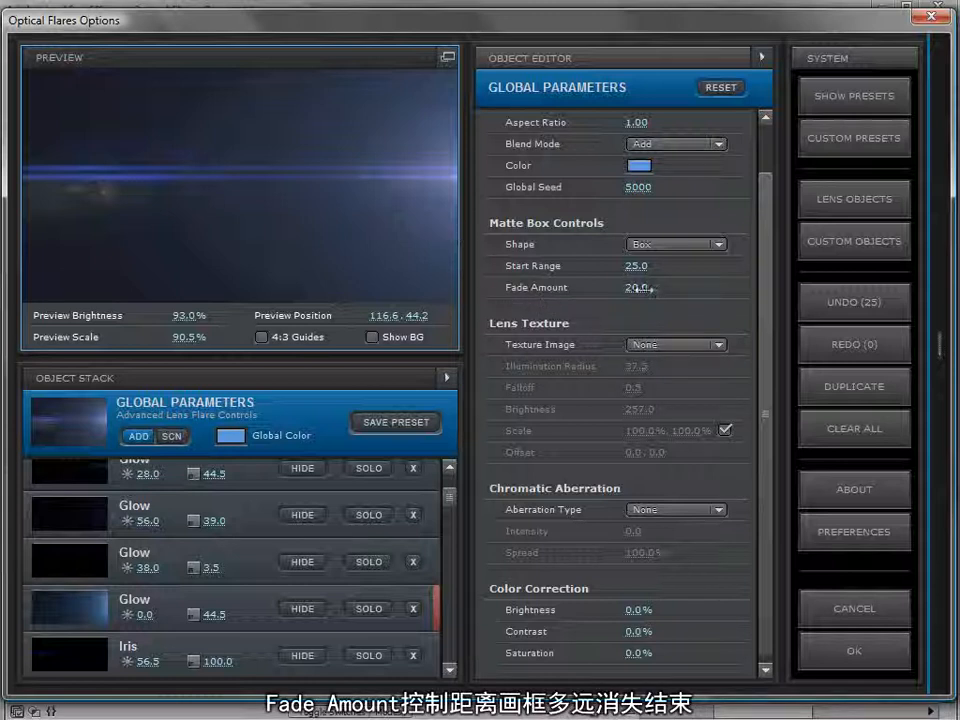
pyautogui.click(638, 266)
pyautogui.write('0')
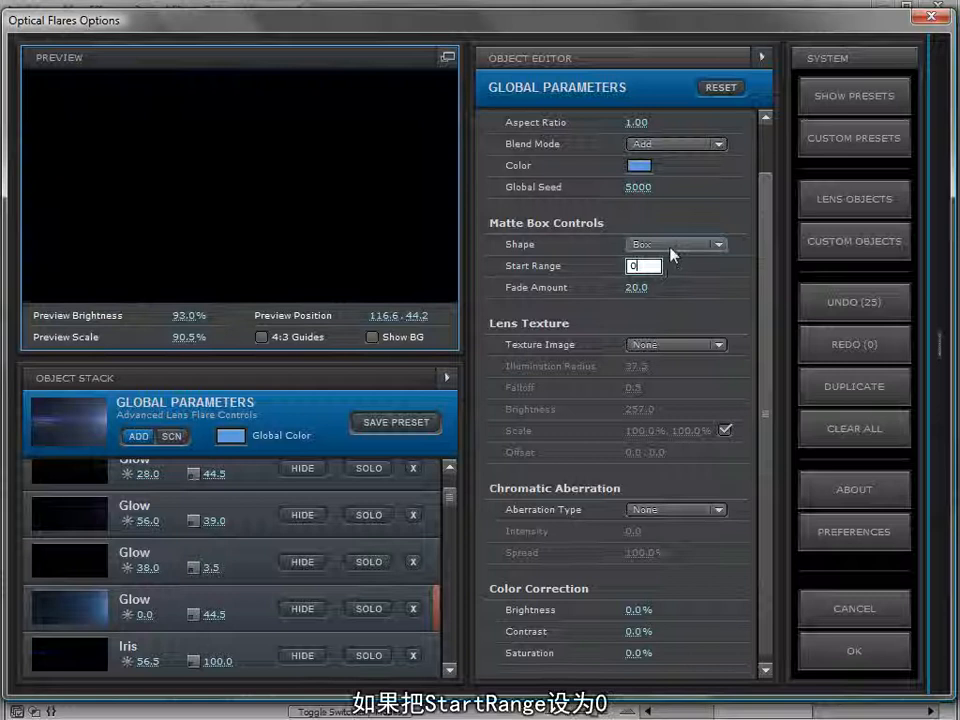
pyautogui.press('Return')
pyautogui.moveTo(366, 184)
pyautogui.mouseDown()
pyautogui.moveTo(461, 193)
pyautogui.moveTo(439, 186)
pyautogui.moveTo(494, 185)
pyautogui.mouseUp()
# - Set the Matte Box Start Range to 11.0 and Fade Amount to 0.0, and check the cutoff by moving the flare across the frame edge
pyautogui.moveTo(630, 266); pyautogui.dragTo(618, 288)
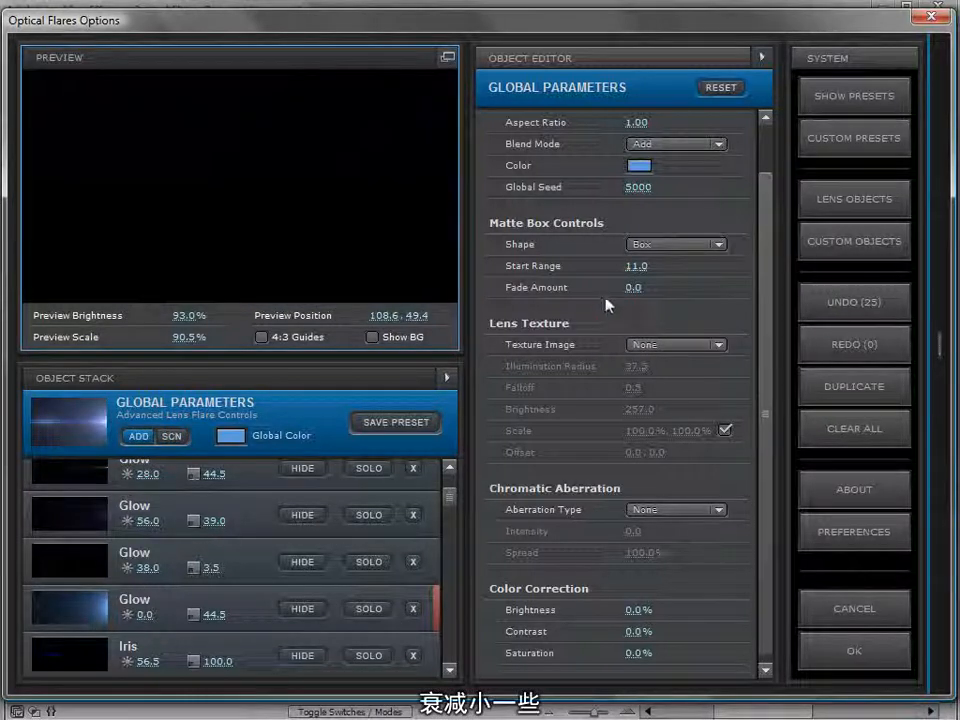
pyautogui.moveTo(420, 171)
pyautogui.mouseDown()
pyautogui.moveTo(497, 184)
pyautogui.moveTo(480, 189)
pyautogui.mouseUp()
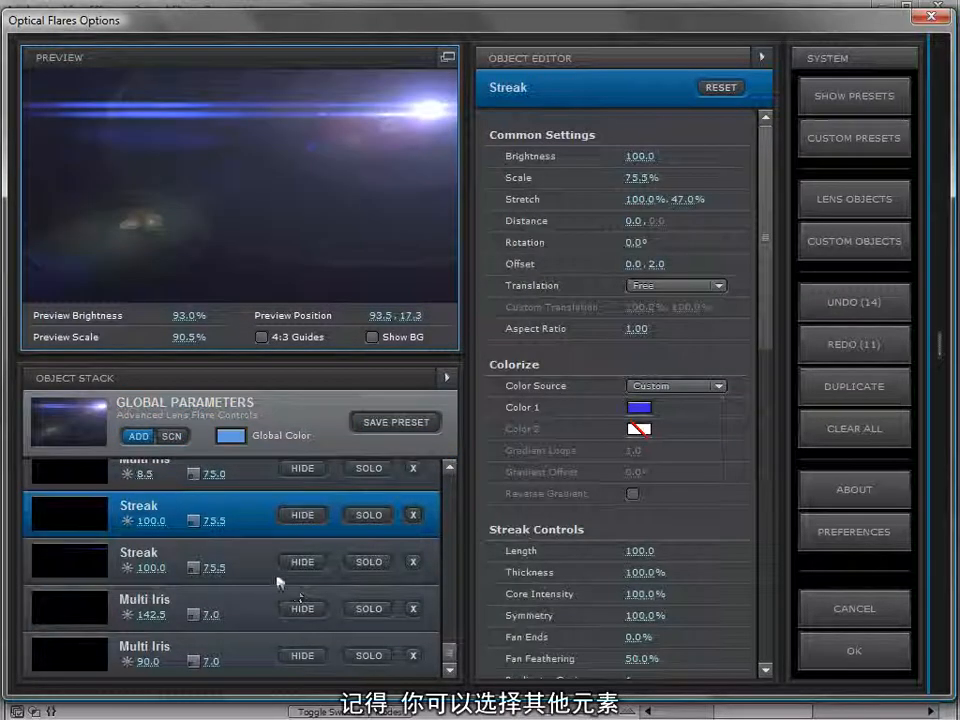
# - Select the lower Streak object and bring up its own Matte Box settings
pyautogui.click(239, 566)
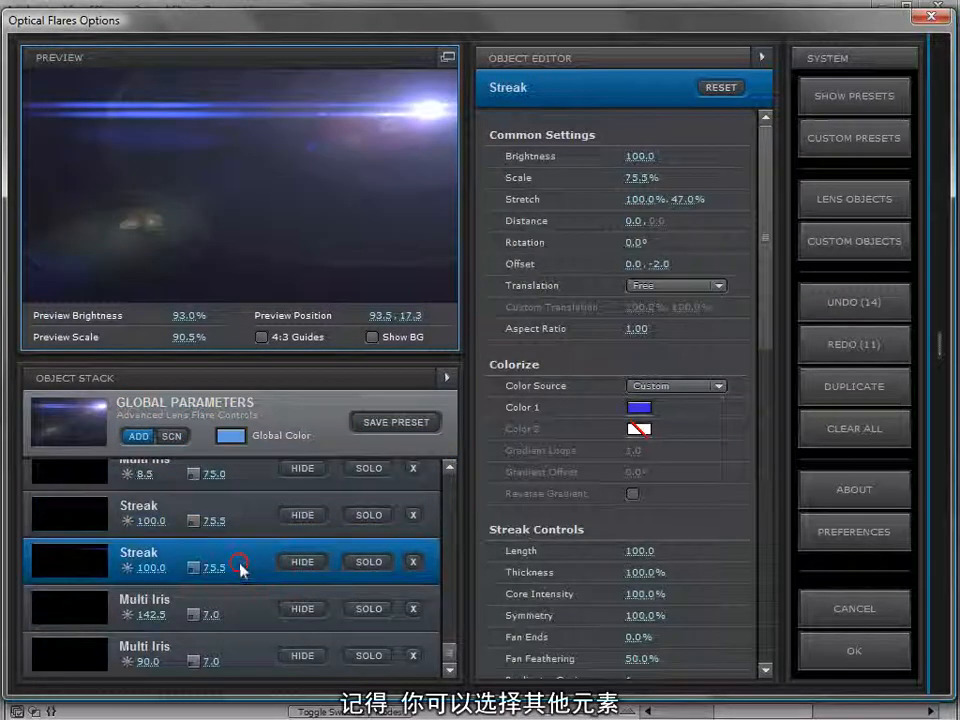
pyautogui.moveTo(766, 267); pyautogui.dragTo(745, 606)
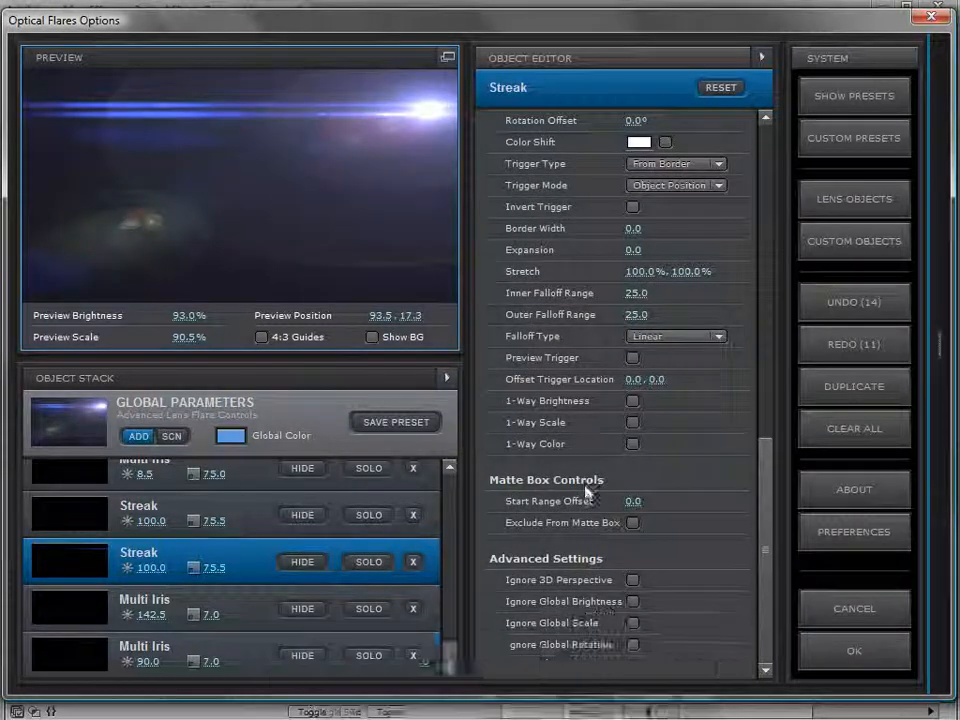